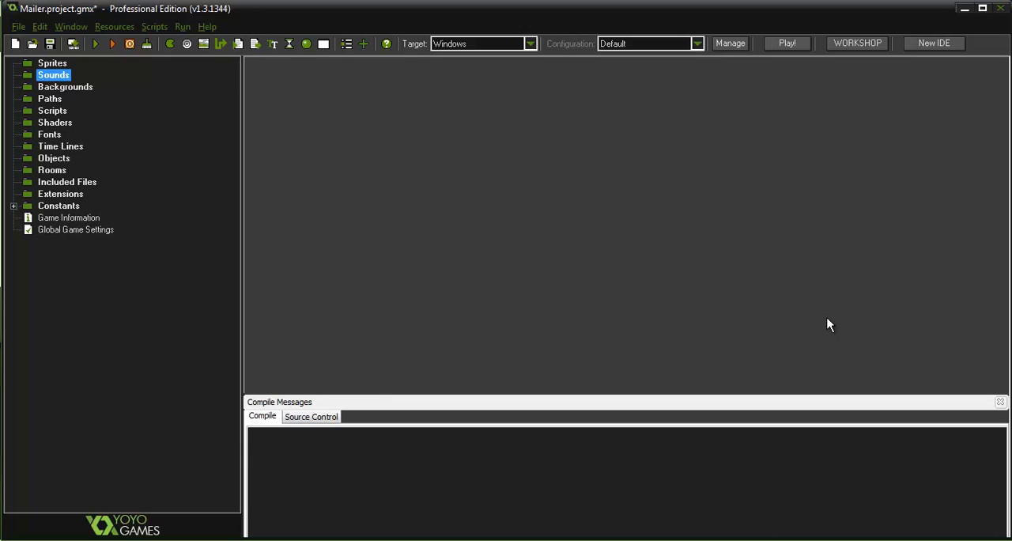
Create a sprite named sprLanded and load the shipLanded image from the MailerAssets folder into it
right_click(51, 65)
left_click(74, 74)
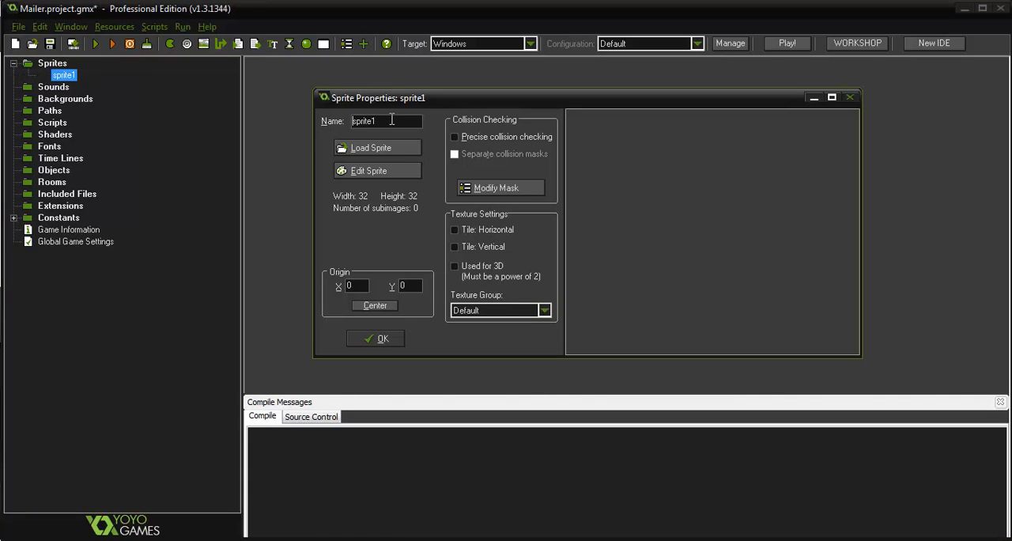
left_click_drag(407, 119, 332, 116)
type("sprLanded")
left_click(394, 150)
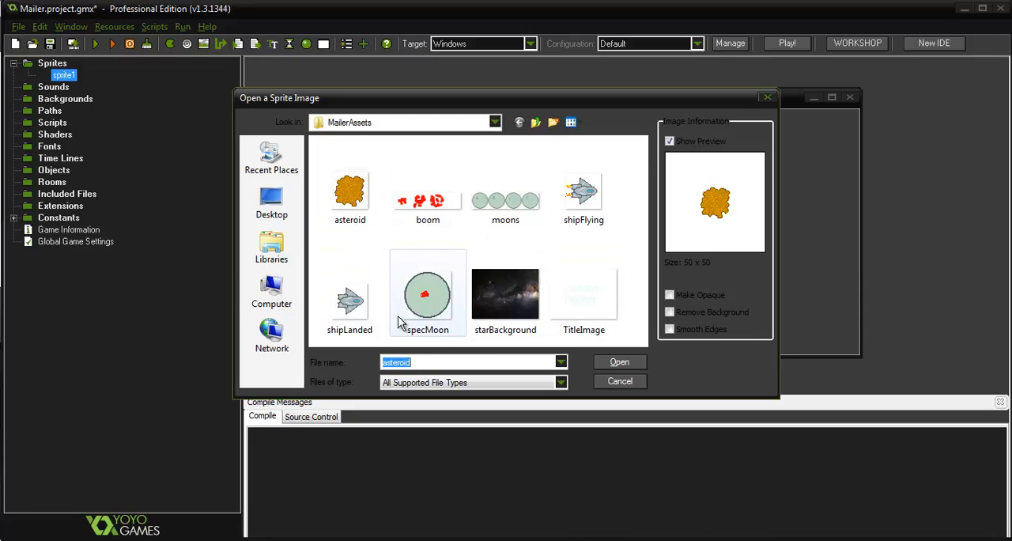
left_click(366, 299)
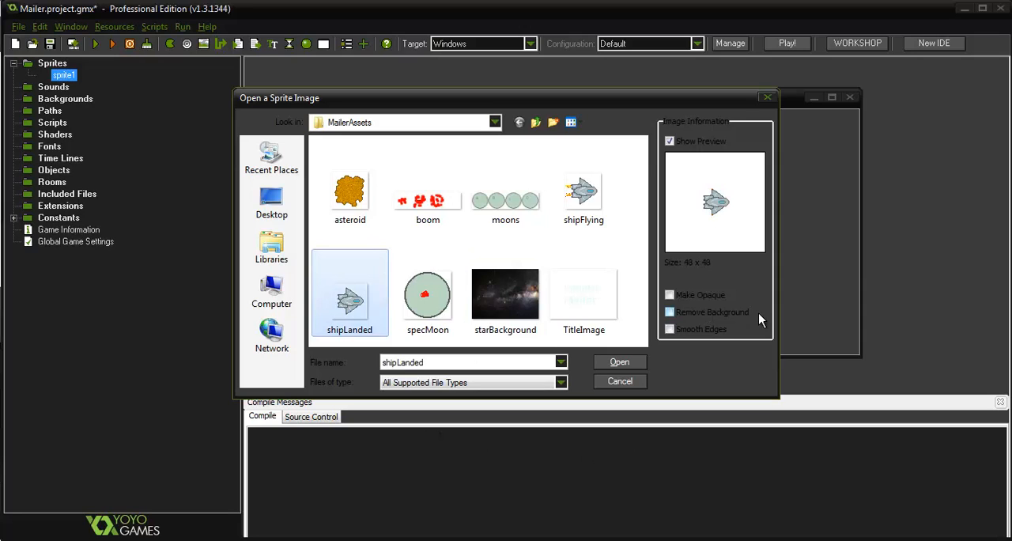
left_click(621, 364)
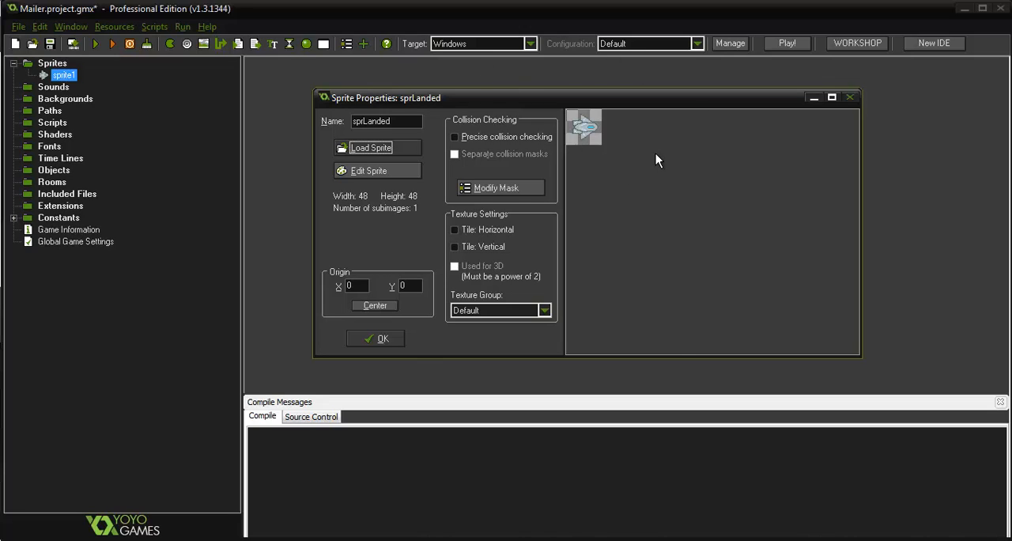
Open the landed ship's image in the Sprite Editor and move the editor clear of the sprite properties
left_click(368, 173)
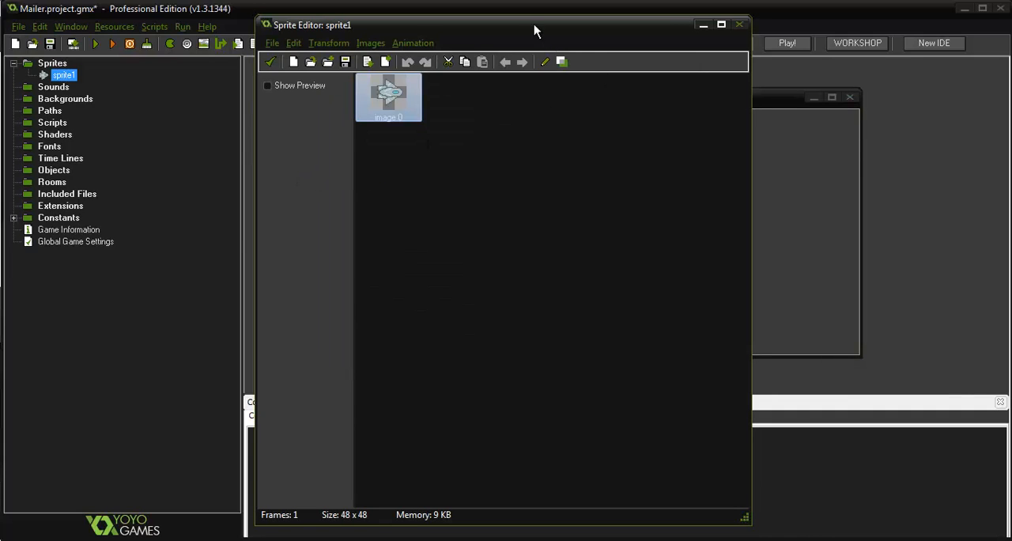
left_click_drag(534, 30, 650, 32)
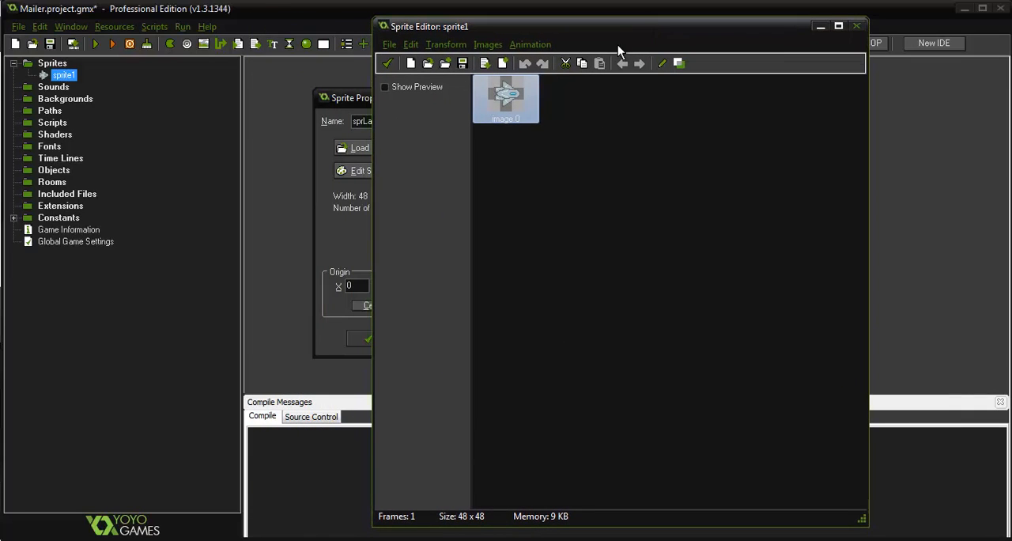
left_click(529, 45)
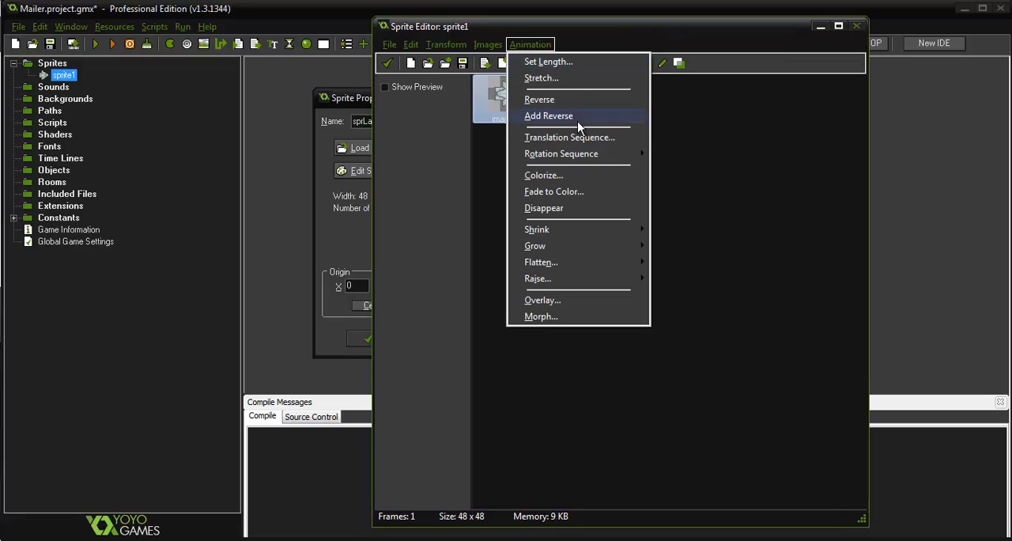
mouse_move(593, 156)
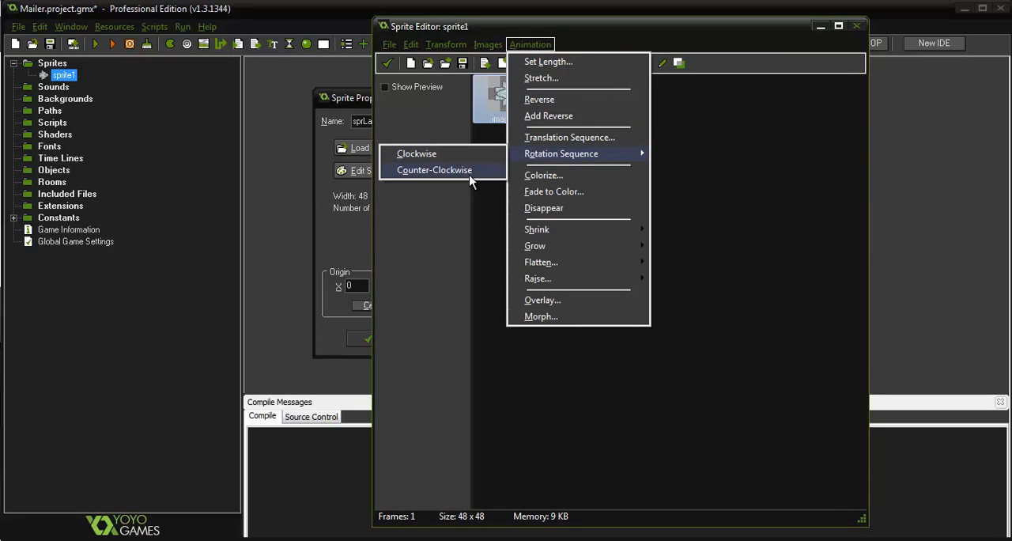
left_click(736, 299)
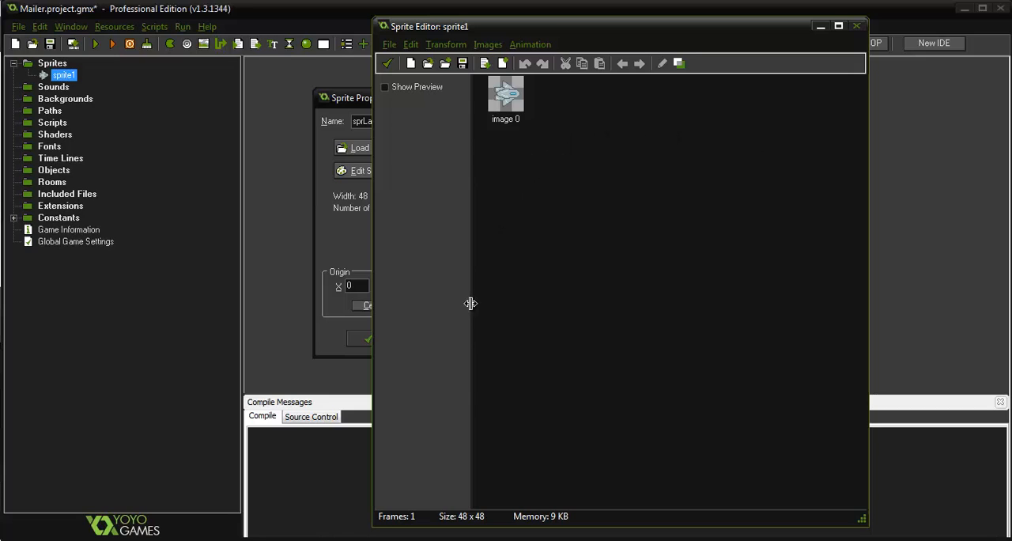
Generate a counter-clockwise rotation sequence of 72 frames over 360 degrees for the landed ship
left_click(524, 44)
mouse_move(586, 153)
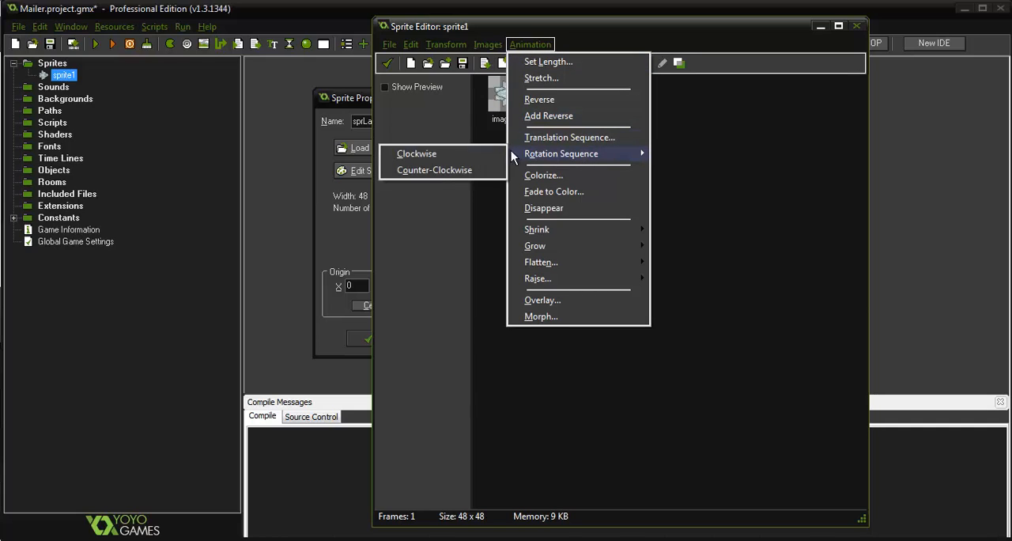
left_click(440, 171)
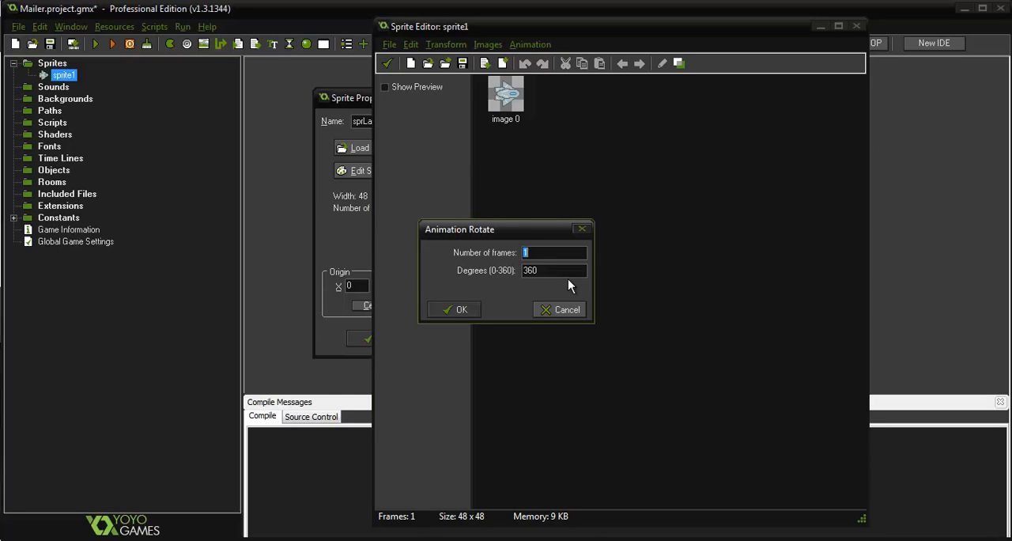
type("72")
left_click(458, 309)
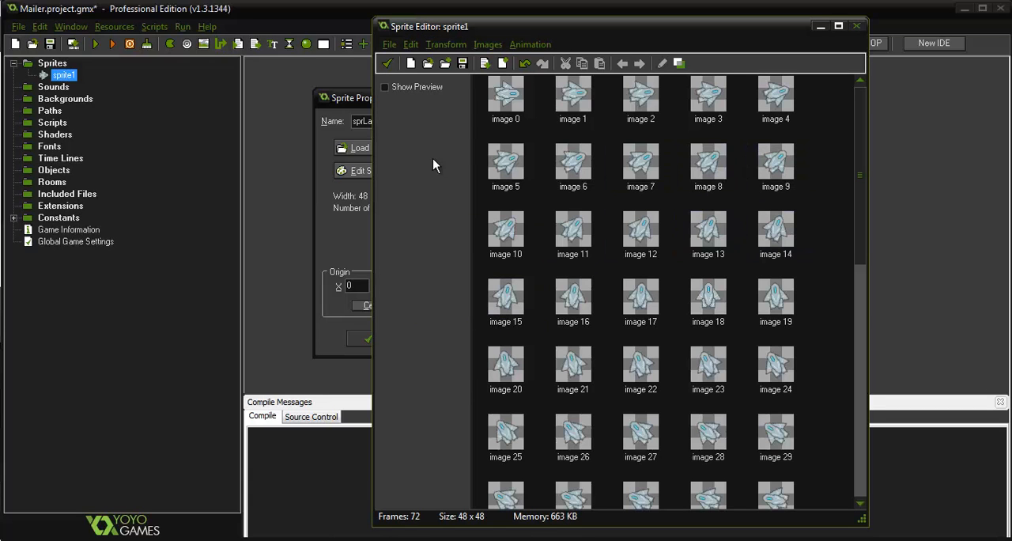
Preview the landed ship's rotation animation, keep the edited frames and confirm the sprite's properties
left_click(386, 87)
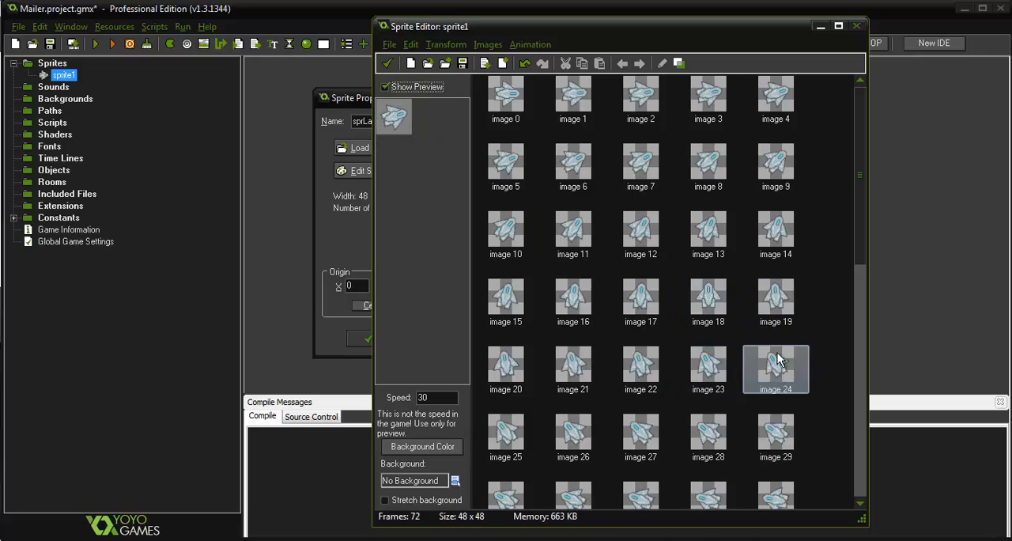
left_click(386, 87)
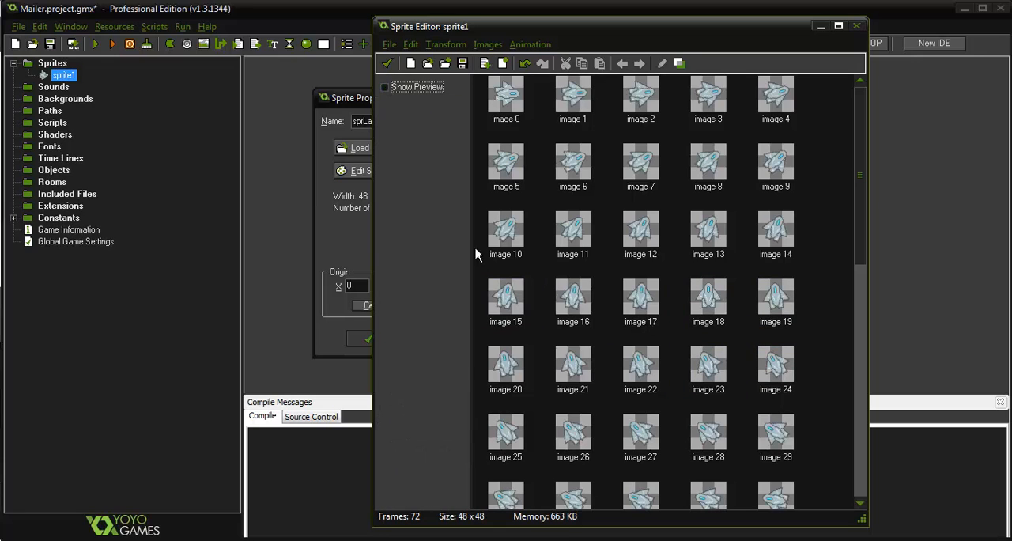
left_click(389, 45)
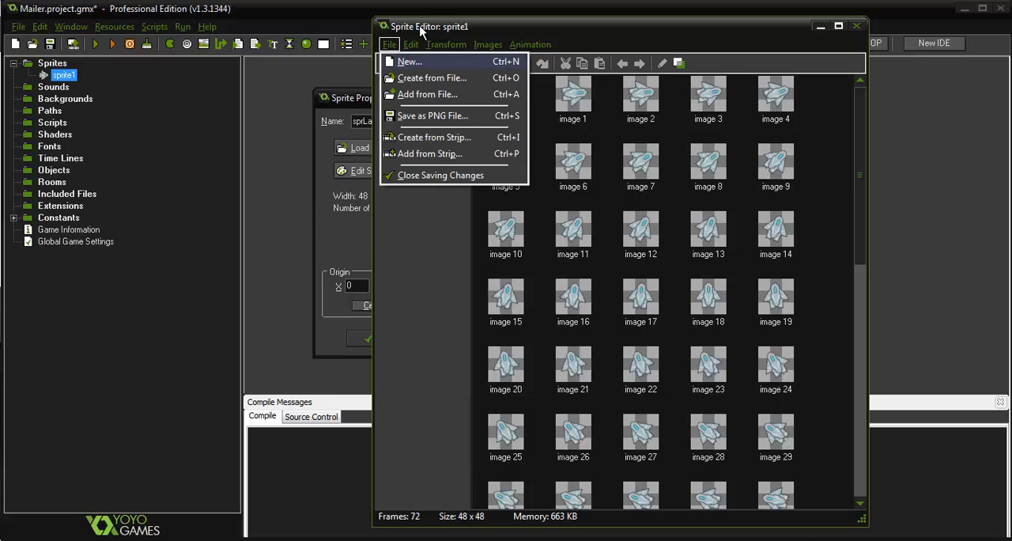
left_click(389, 45)
left_click(388, 64)
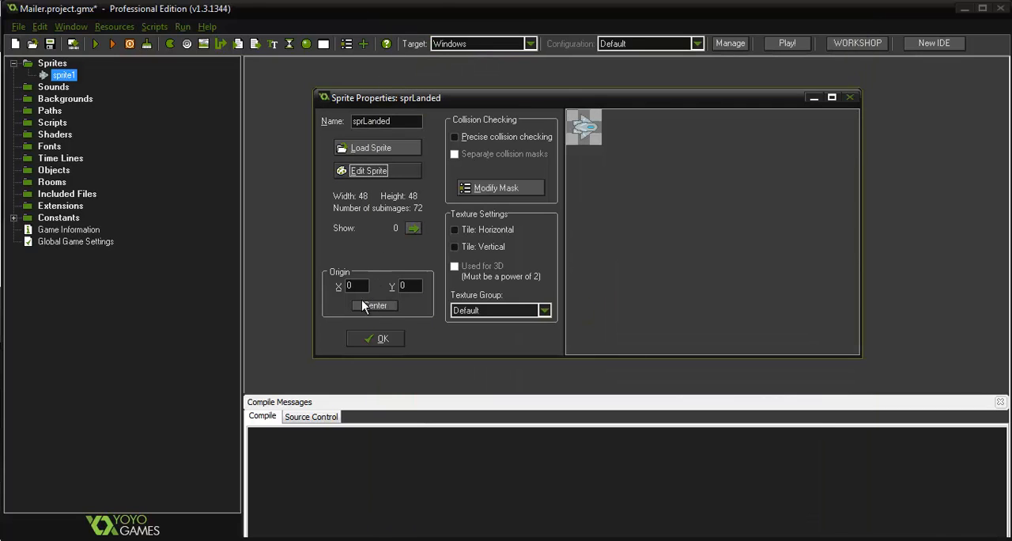
left_click(380, 340)
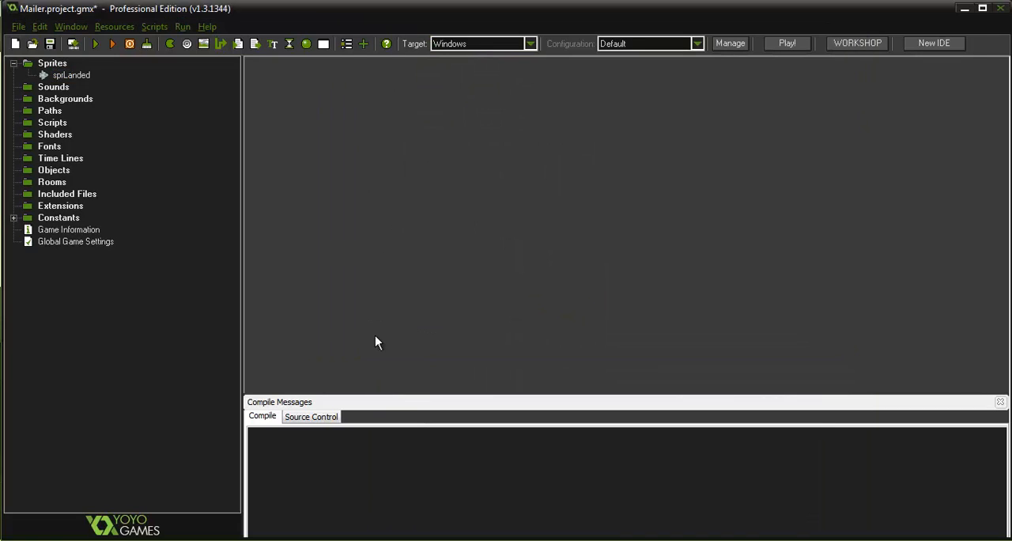
Create a second sprite and load the shipFlying image into it
right_click(46, 68)
left_click(84, 78)
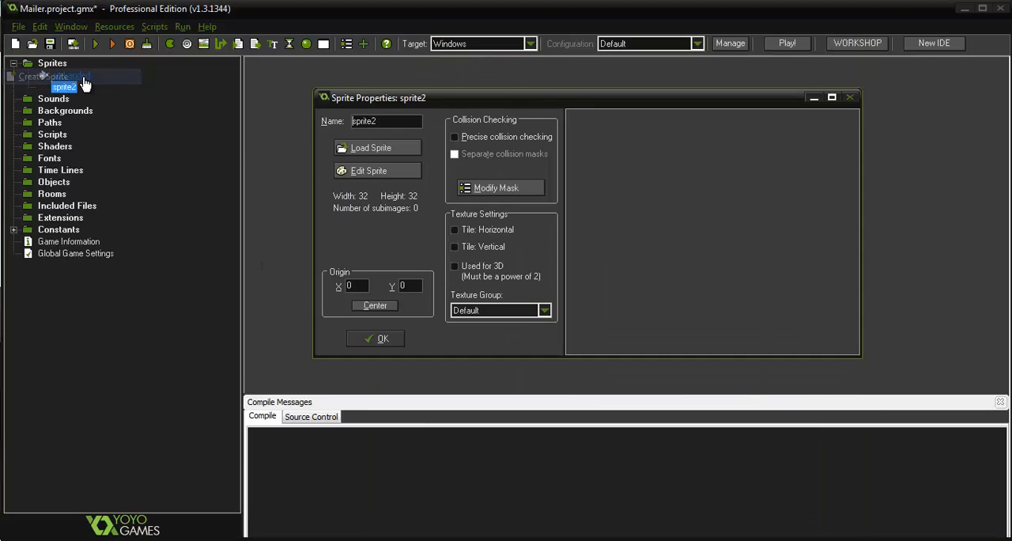
left_click(368, 149)
left_click(583, 189)
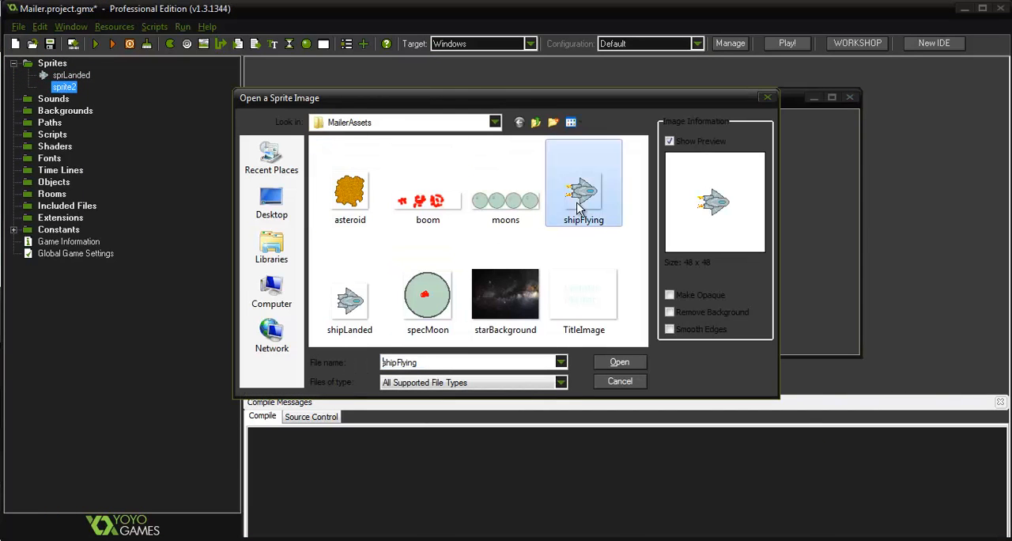
left_click(620, 363)
Generate a 72-frame, 360-degree counter-clockwise rotation sequence for the flying ship, preview it and keep the edited frames
left_click(401, 171)
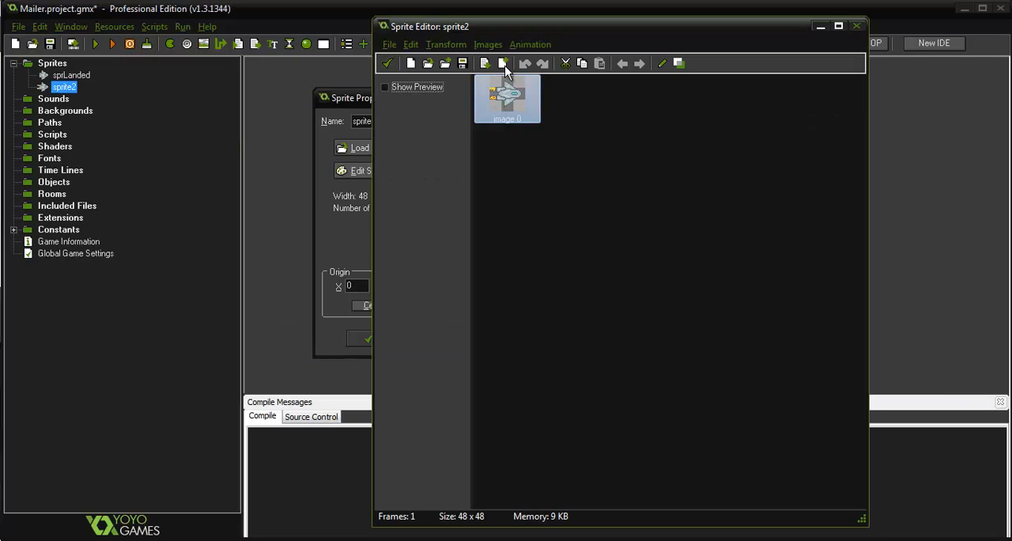
left_click(529, 44)
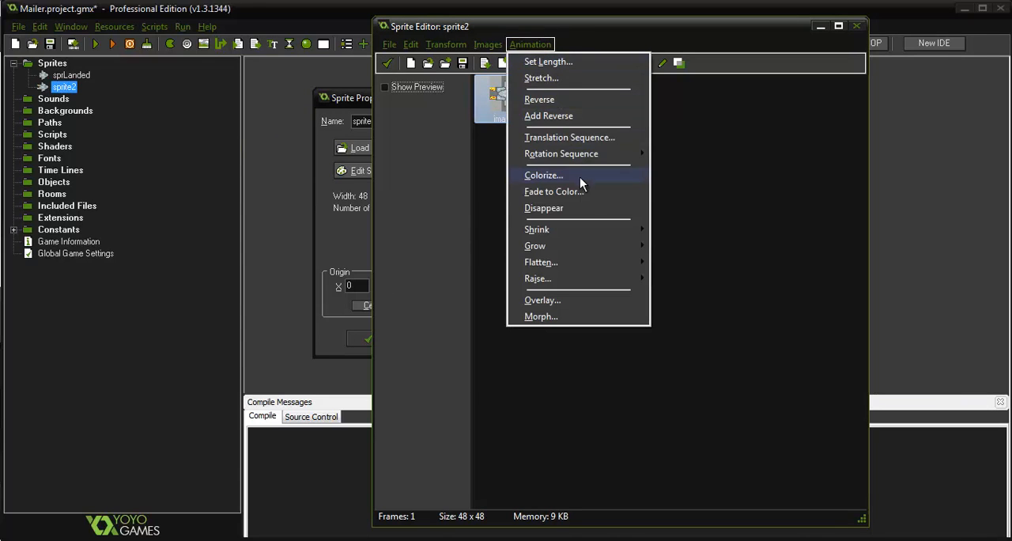
mouse_move(520, 148)
left_click(463, 171)
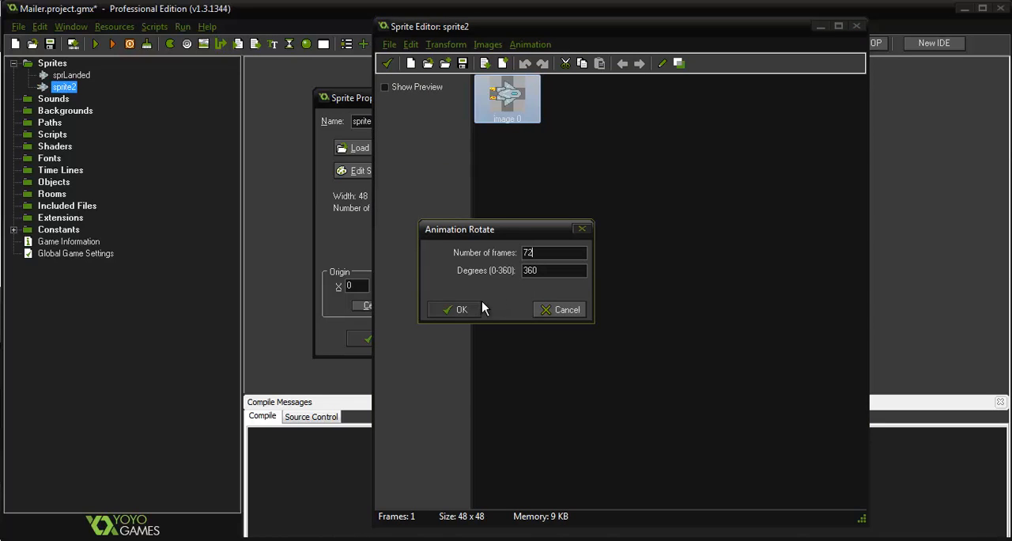
type("72")
left_click(455, 308)
left_click(403, 86)
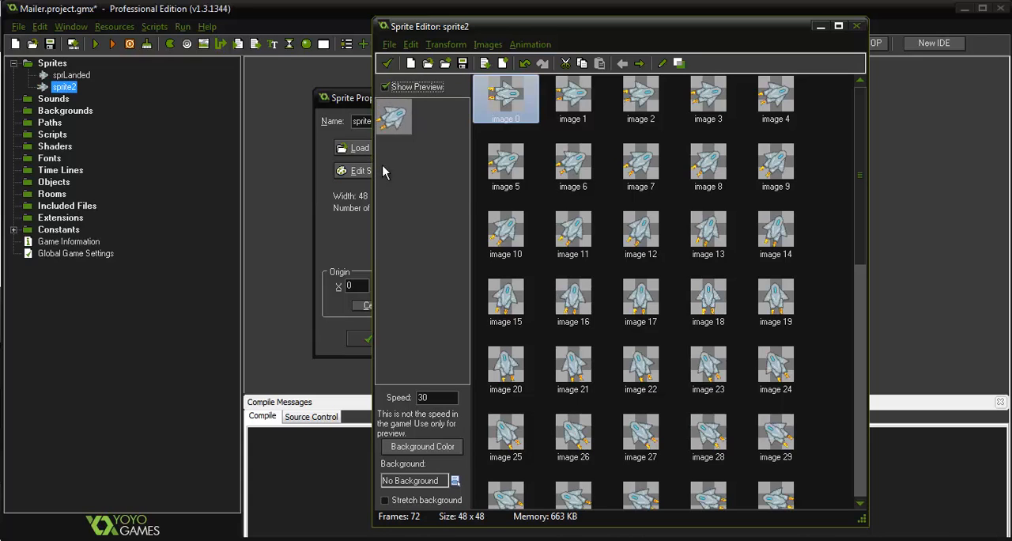
left_click(387, 63)
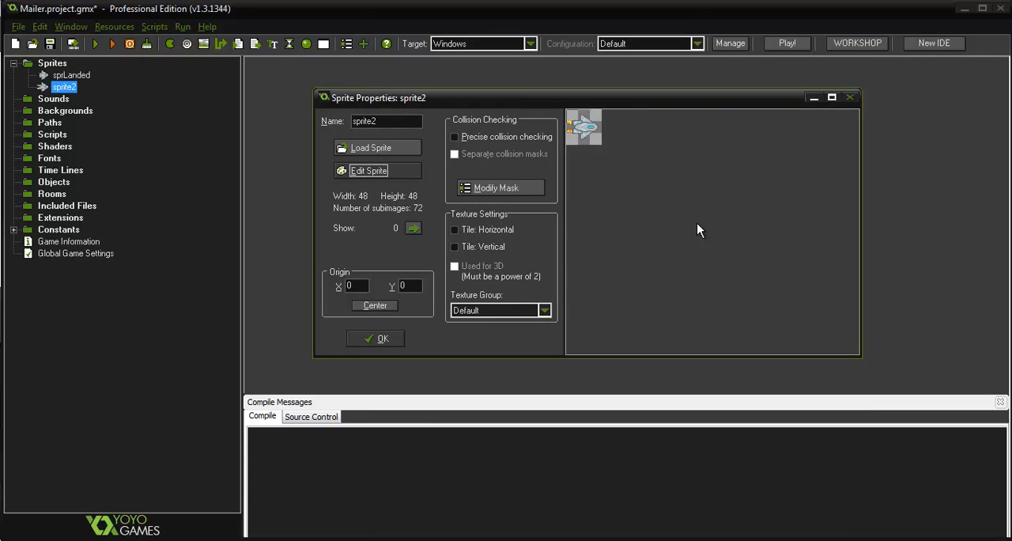
Name the flying ship's sprite sprFlying and confirm its properties
left_click_drag(393, 121, 306, 95)
type("spr")
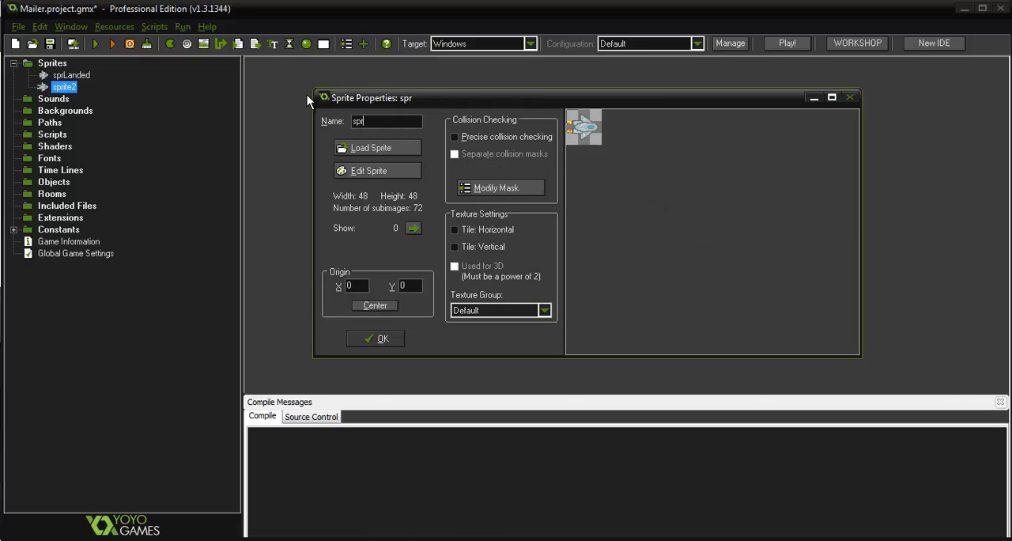
type("Flying")
key("Return")
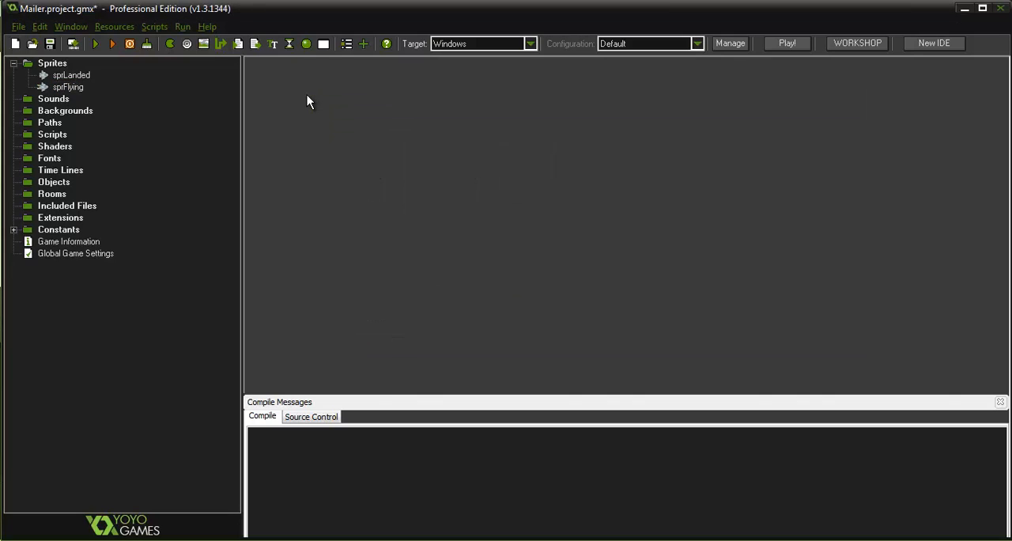
Create a third sprite named sprMoon and load the moons image into it
right_click(57, 63)
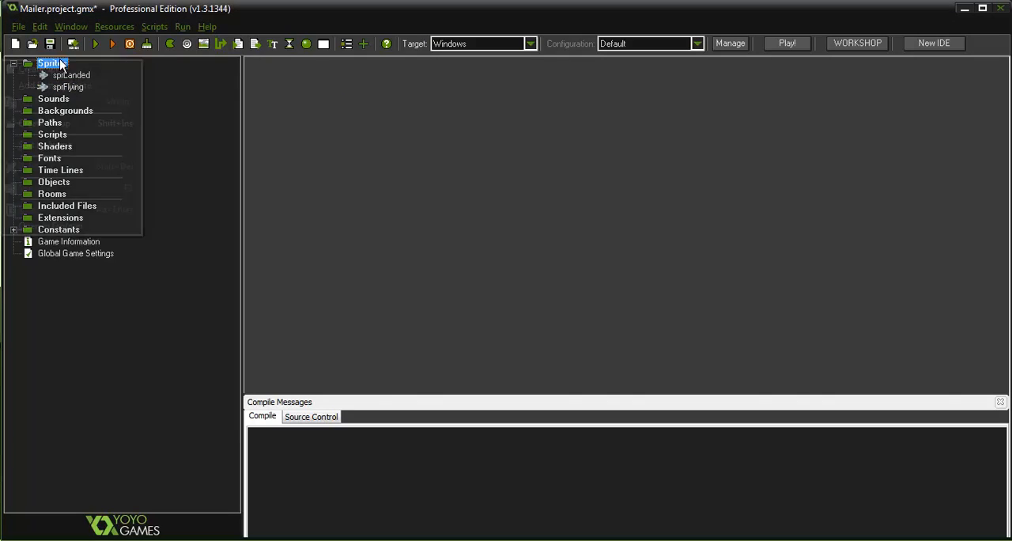
left_click(95, 70)
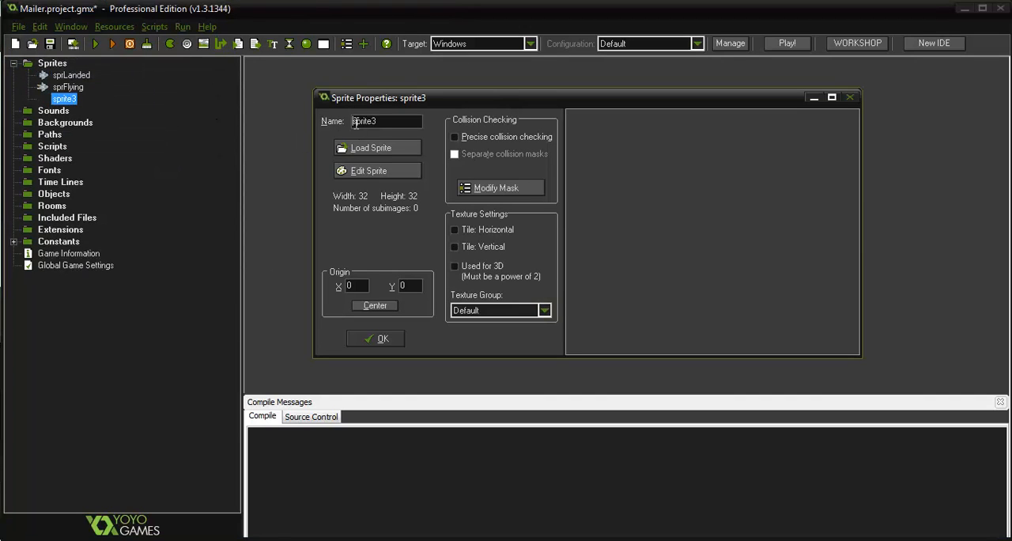
double_click(377, 121)
type("sprMoon")
left_click(385, 155)
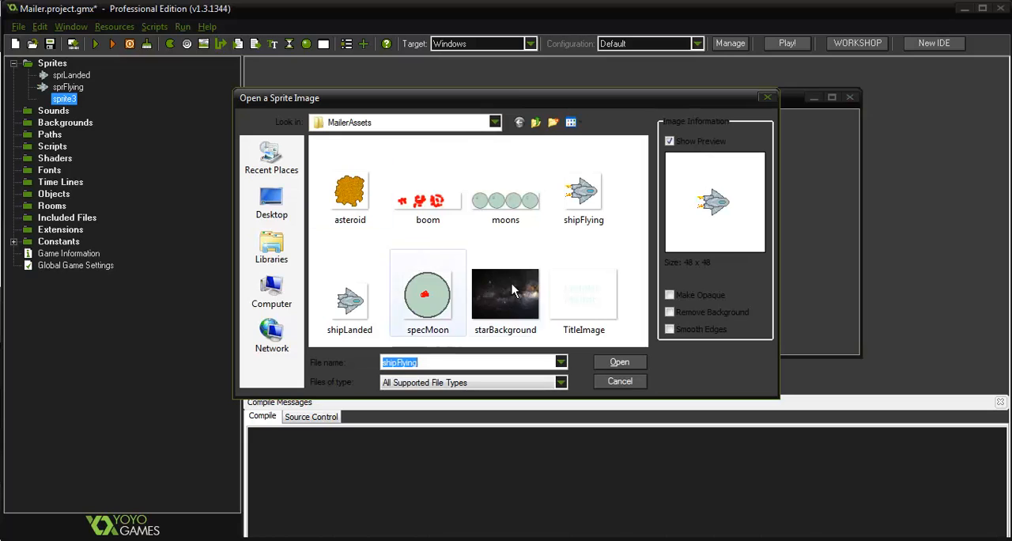
left_click(495, 194)
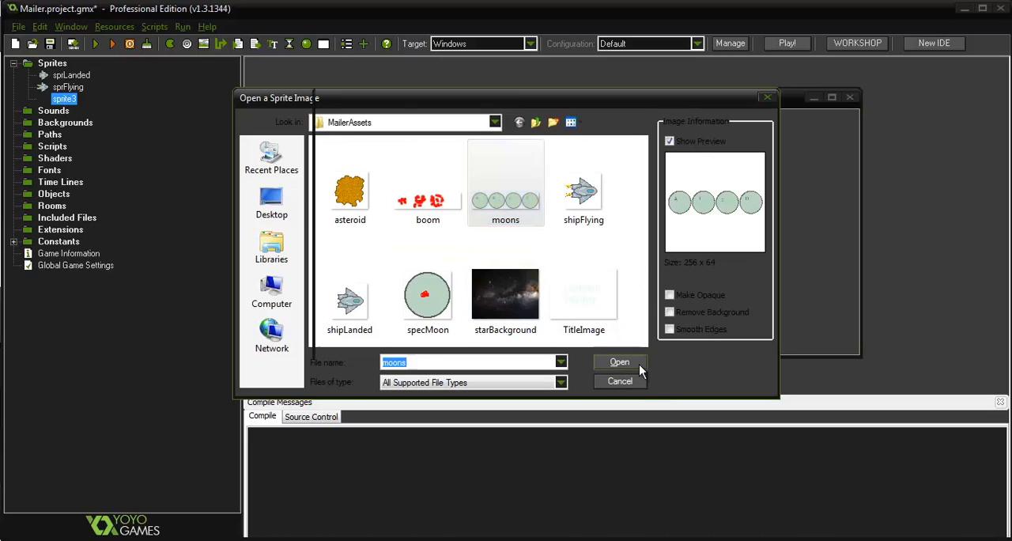
left_click(638, 364)
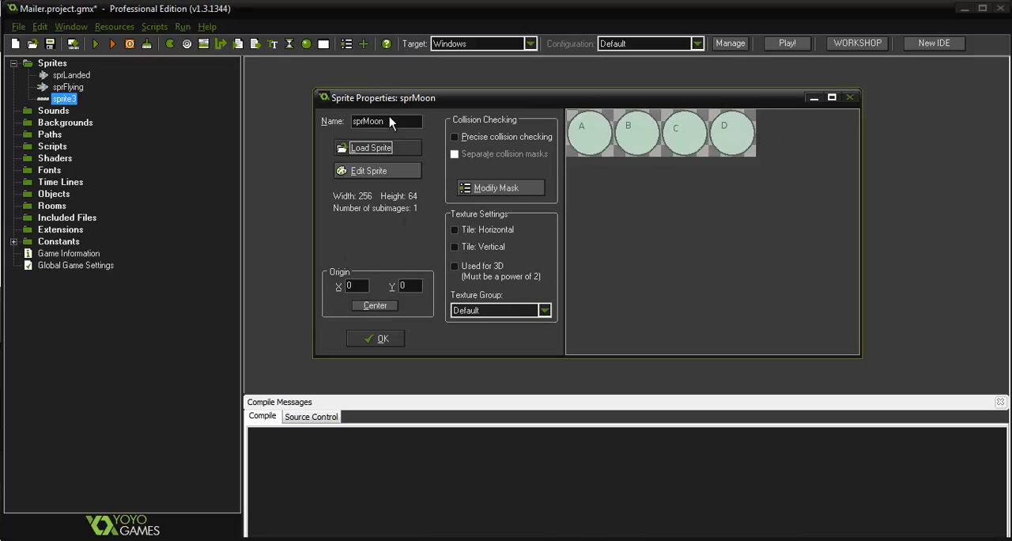
Edit the moon sprite and start creating its frames from the moons strip image
left_click(387, 171)
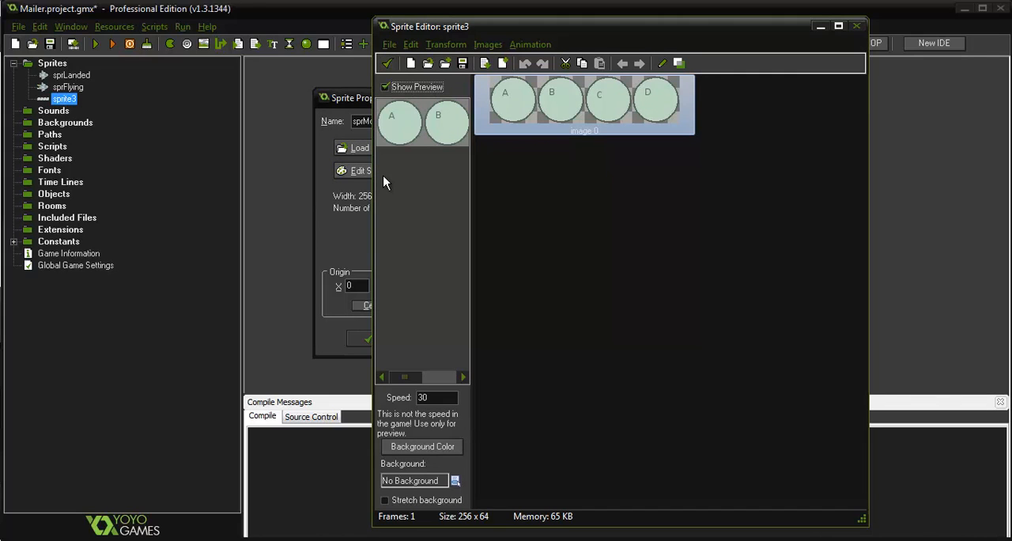
left_click(389, 44)
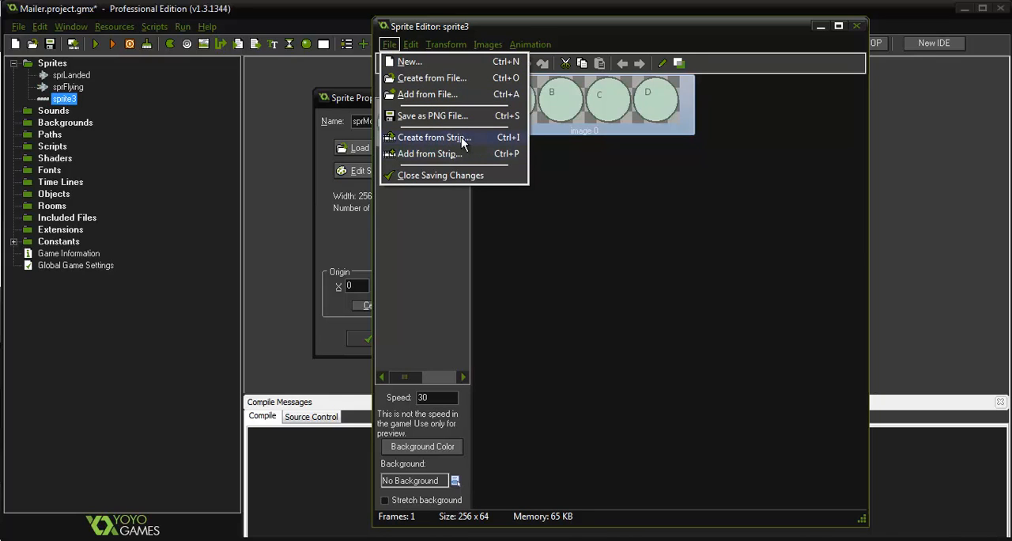
left_click(409, 138)
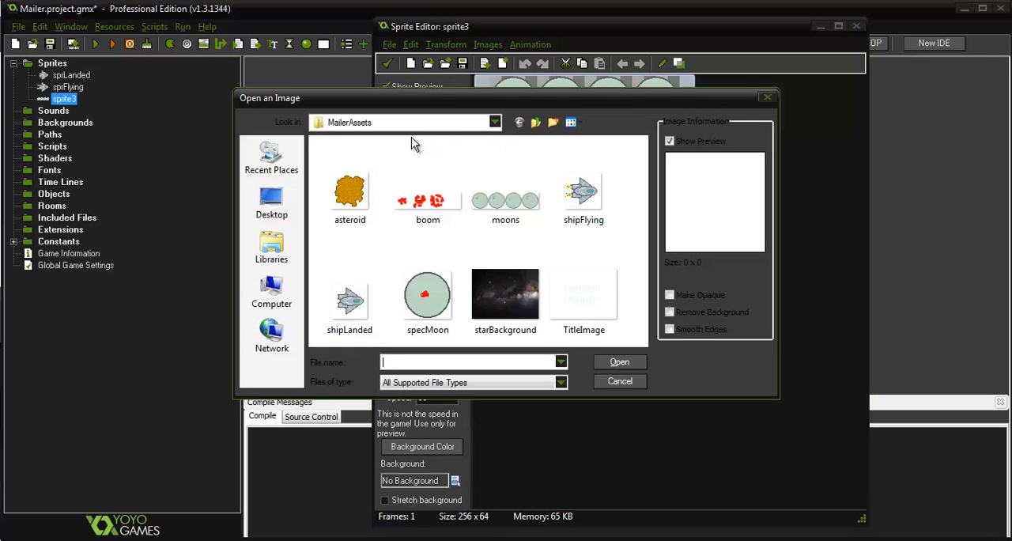
left_click(494, 186)
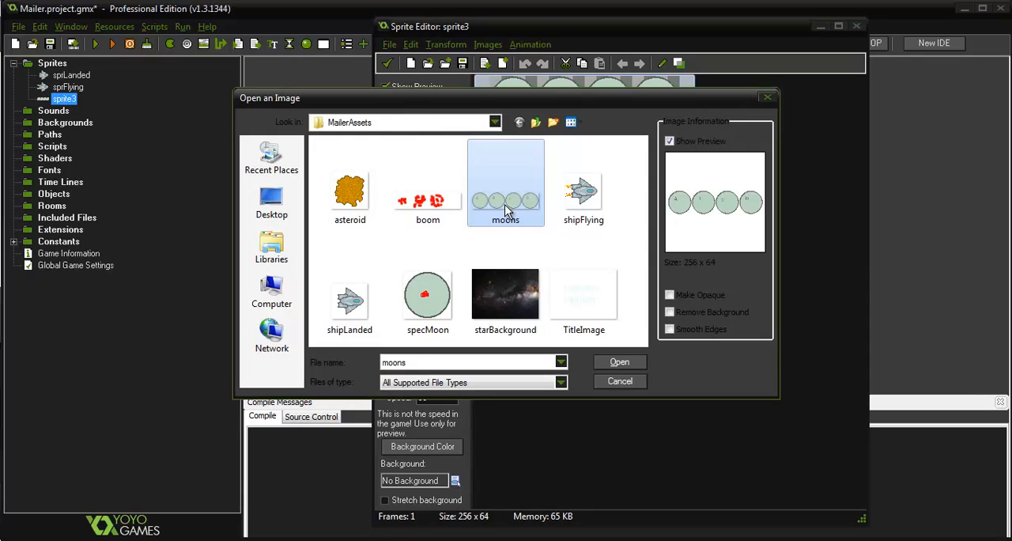
left_click(636, 363)
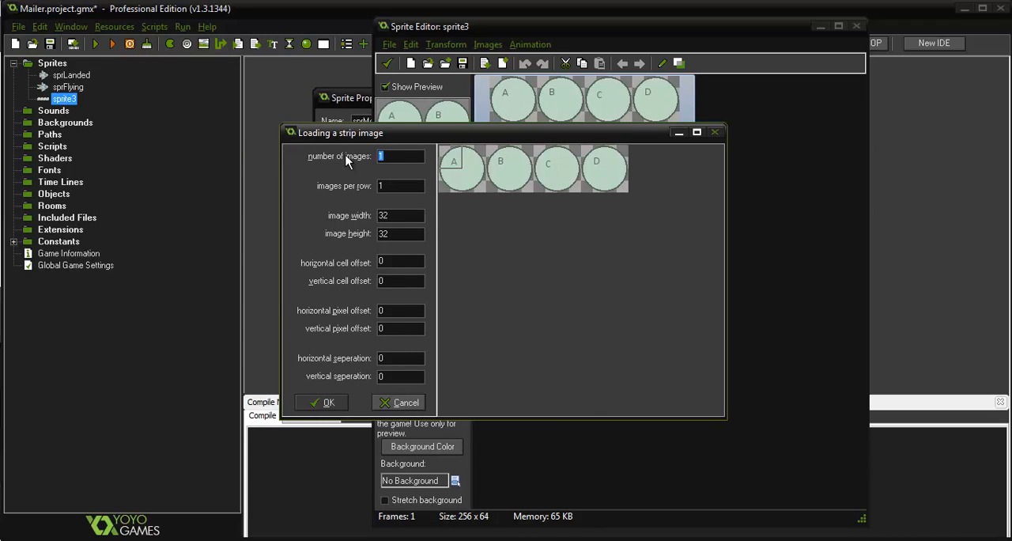
Set the moons strip to 4 images, 4 per row, with an image width and height of 64
type("4")
double_click(400, 183)
type("4")
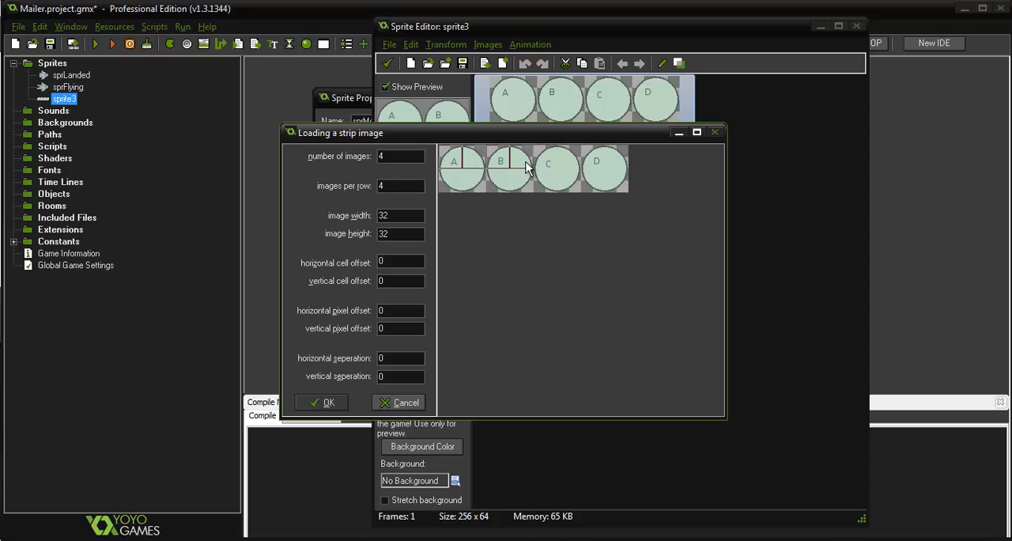
double_click(399, 215)
type("64")
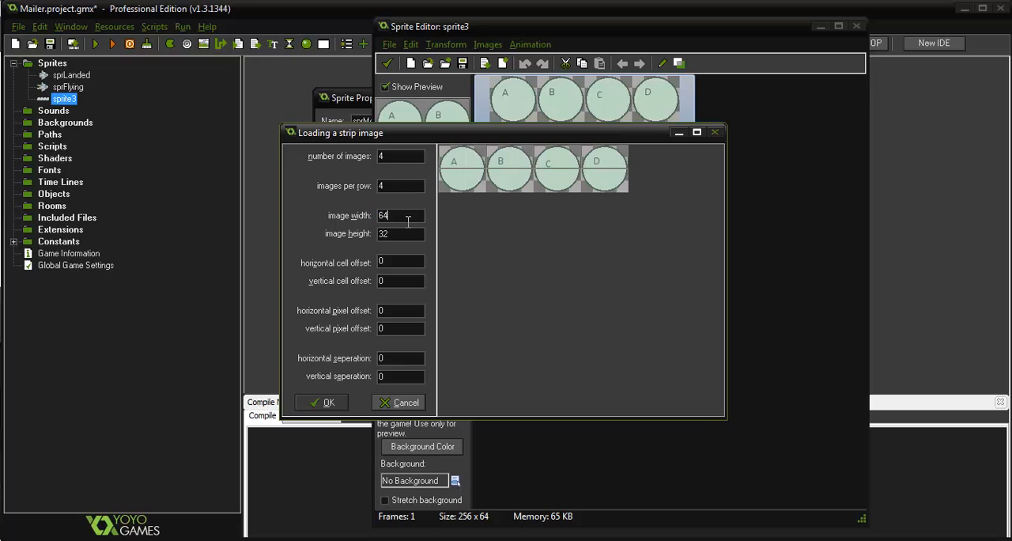
left_click(402, 232)
double_click(402, 232)
type("64")
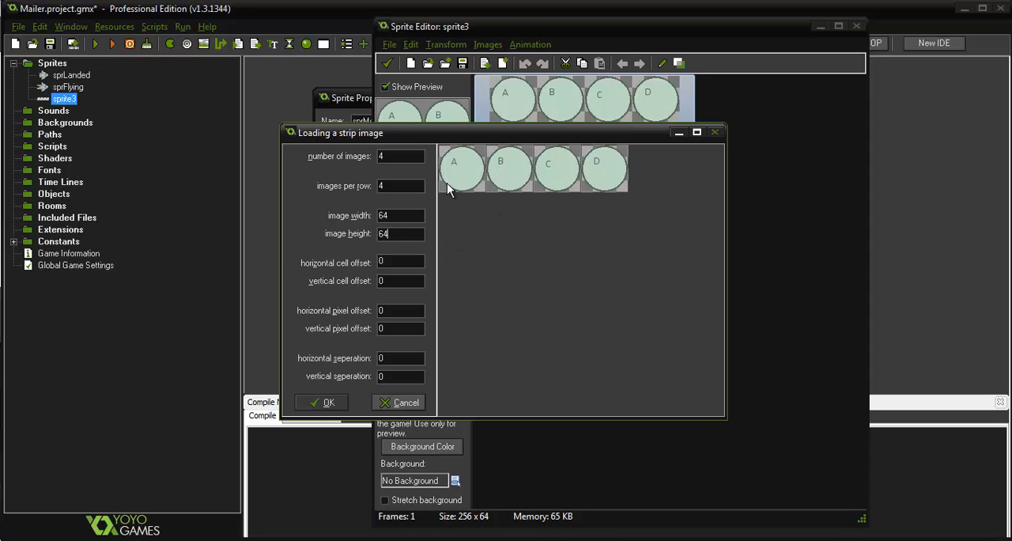
Try horizontal cell offsets of 5, 1 and 2 on the moons strip, and restore the offset to 0
left_click(401, 260)
type("5")
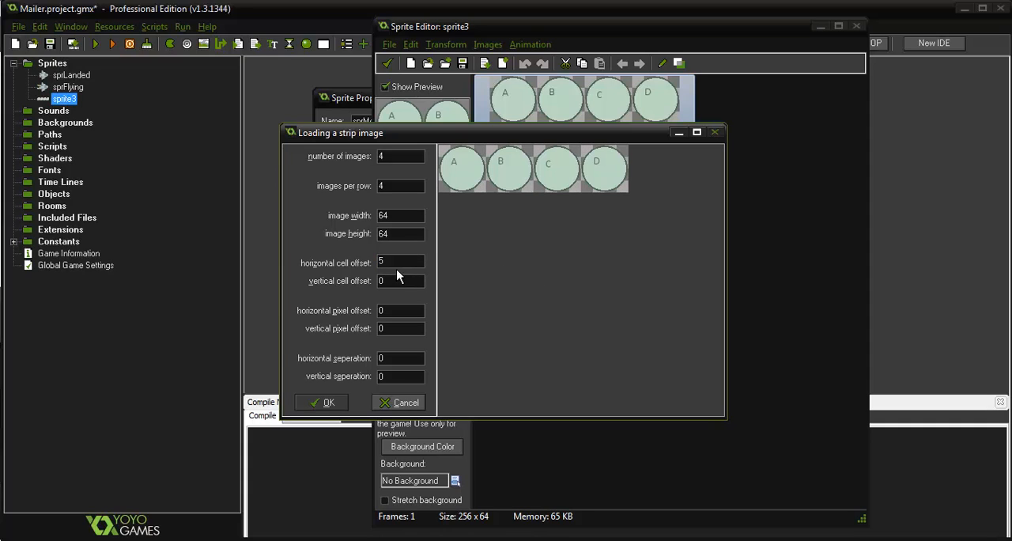
double_click(386, 262)
type("0")
key("BackSpace")
type("1")
key("BackSpace")
type("2")
double_click(395, 263)
type("0")
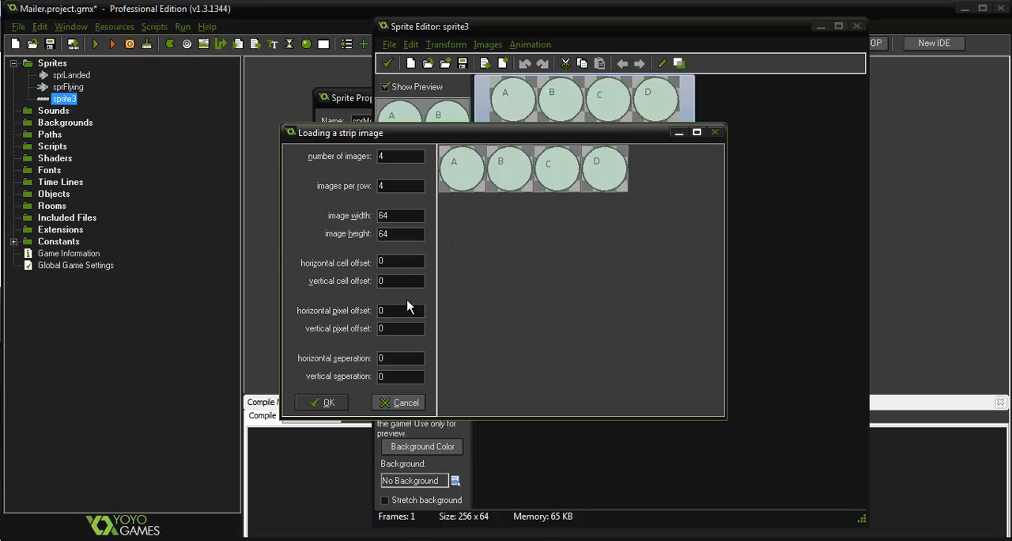
Try a horizontal pixel offset of 16 on the moons strip, and restore it to 0
double_click(408, 310)
type("16")
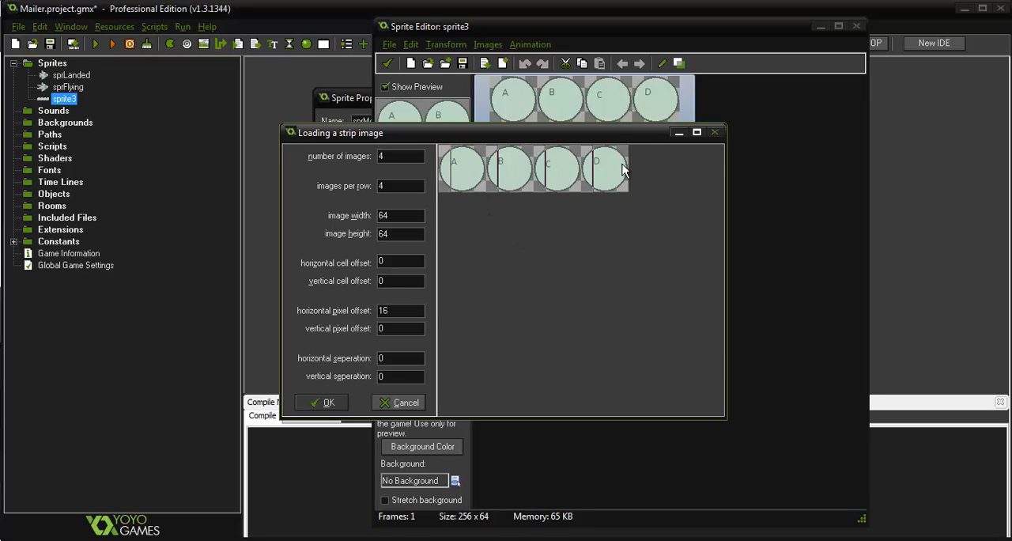
key("BackSpace")
key("BackSpace")
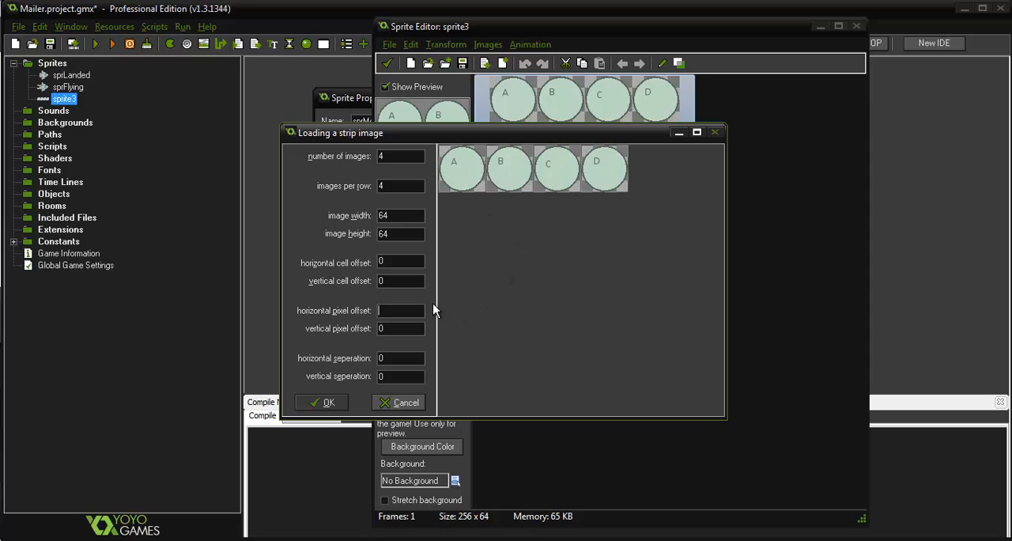
type("0")
Try a horizontal separation of 16 between the strip images, and restore it to 0
double_click(404, 355)
type("16")
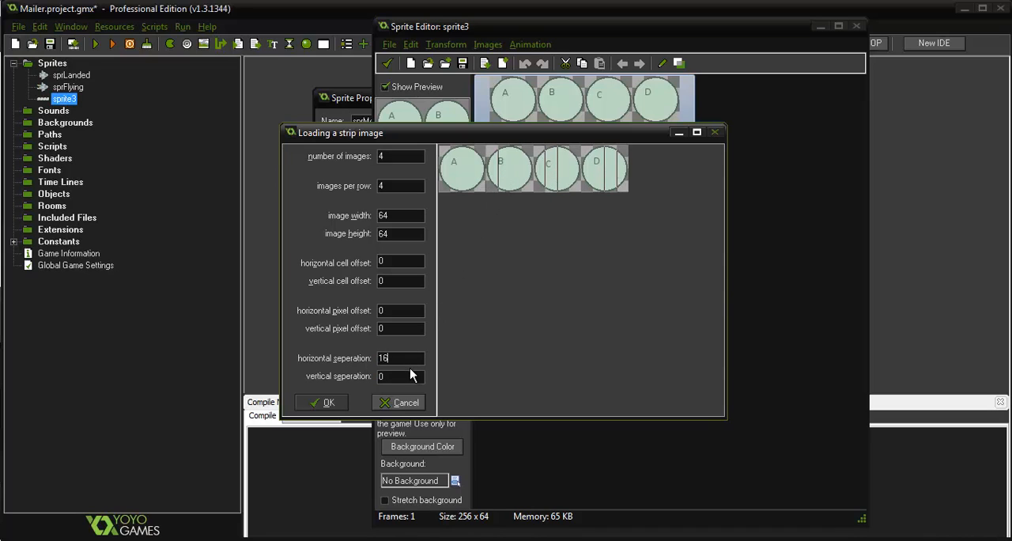
left_click_drag(401, 361, 334, 348)
type("0")
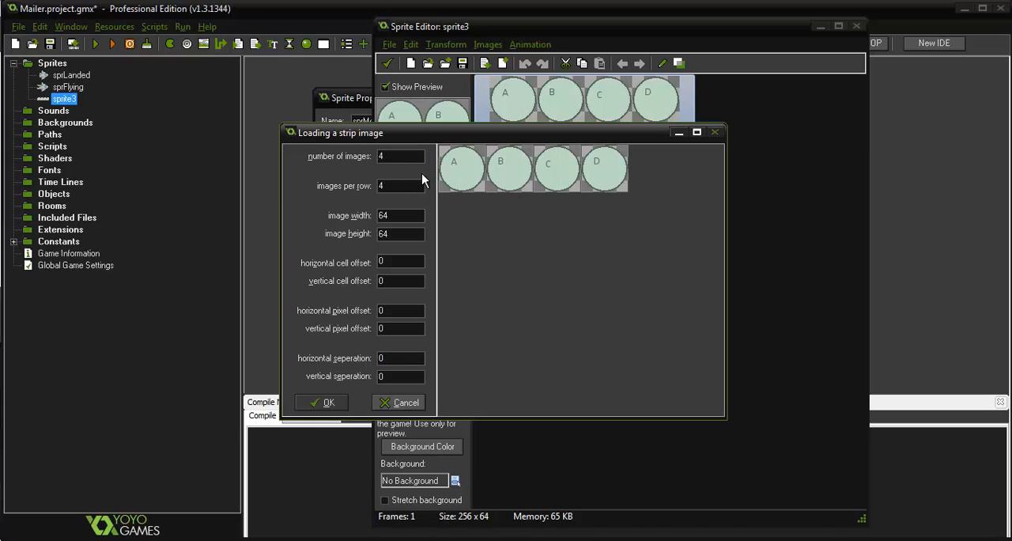
Import the moon frames from the strip, turn off the animation preview and keep the edited sprite
left_click(397, 220)
left_click(399, 236)
left_click(320, 404)
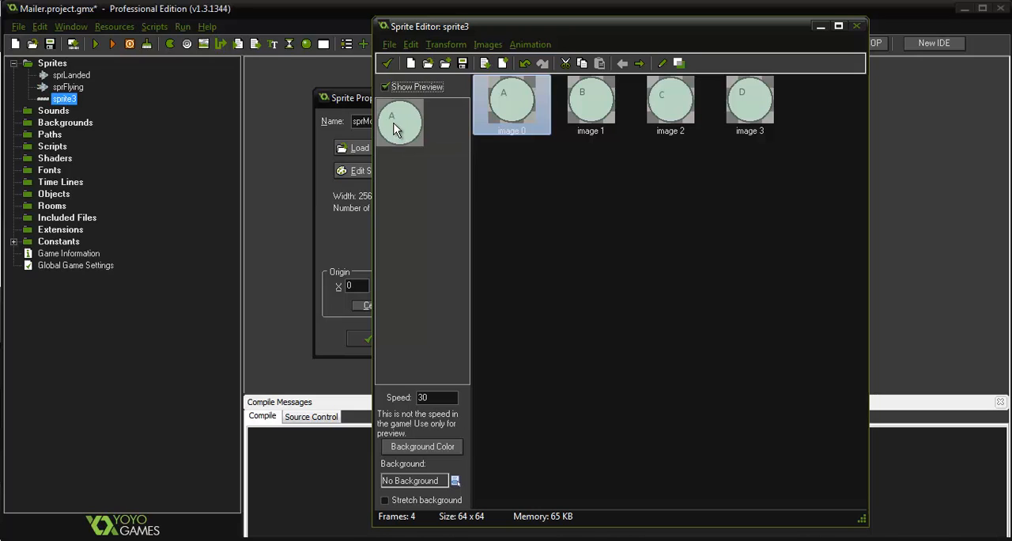
left_click(386, 86)
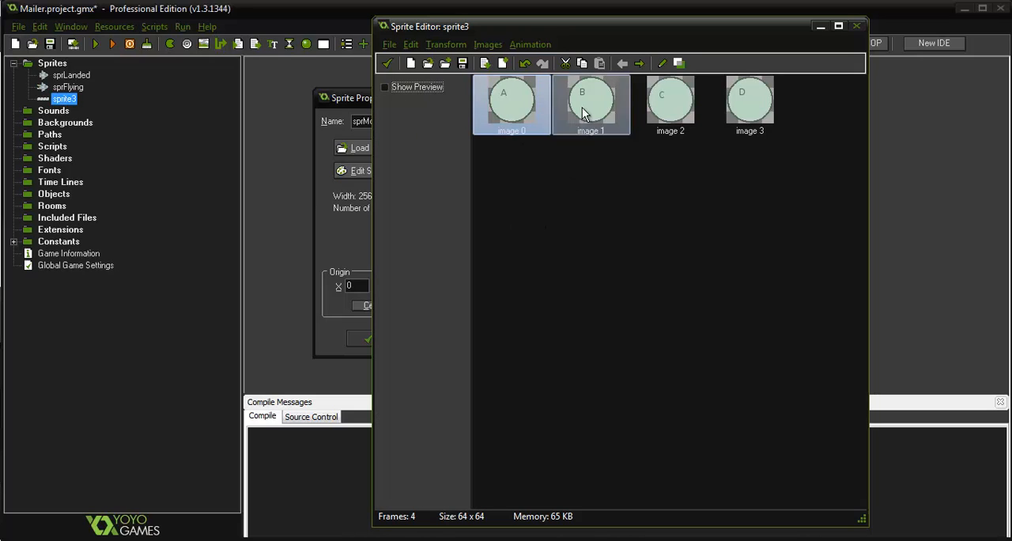
left_click(739, 114, "ctrl")
left_click(387, 63)
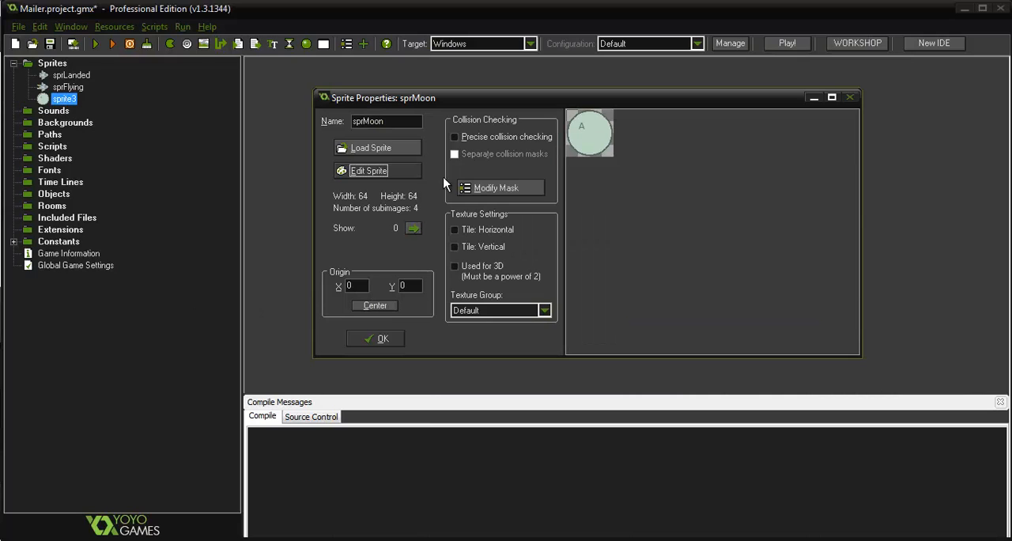
Enable precise collision checking for the moon sprite, inspect its collision mask and confirm its properties
left_click(456, 137)
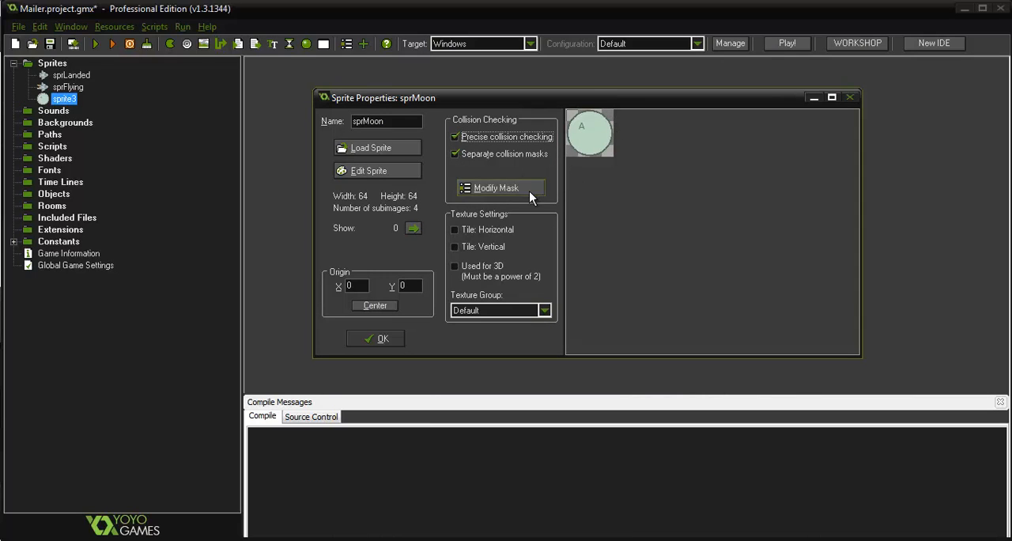
left_click(486, 187)
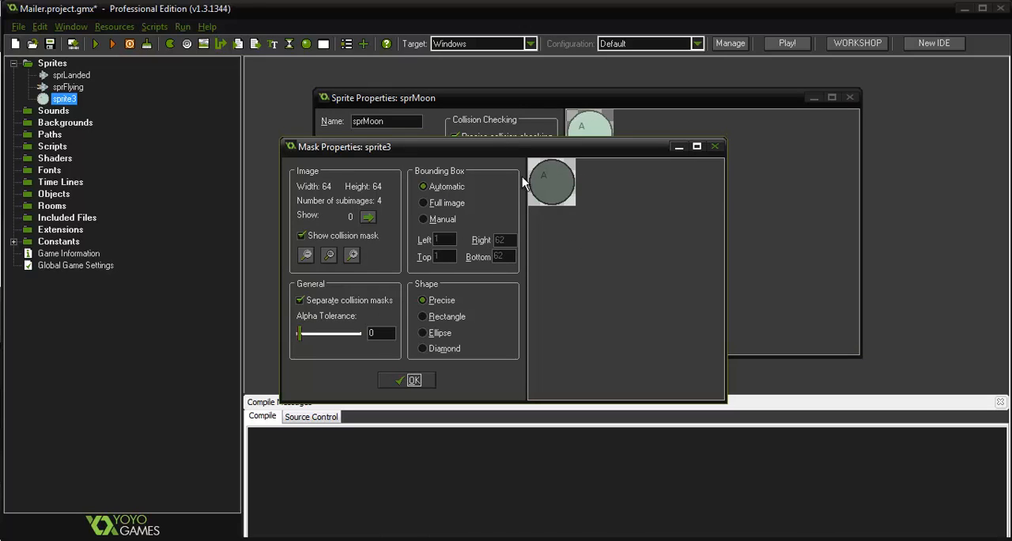
left_click(415, 380)
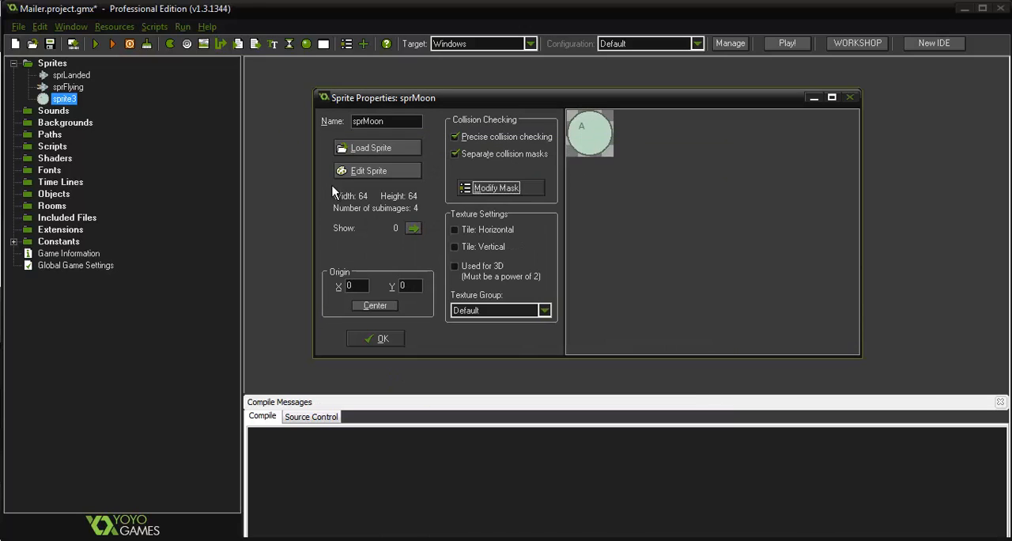
left_click(397, 335)
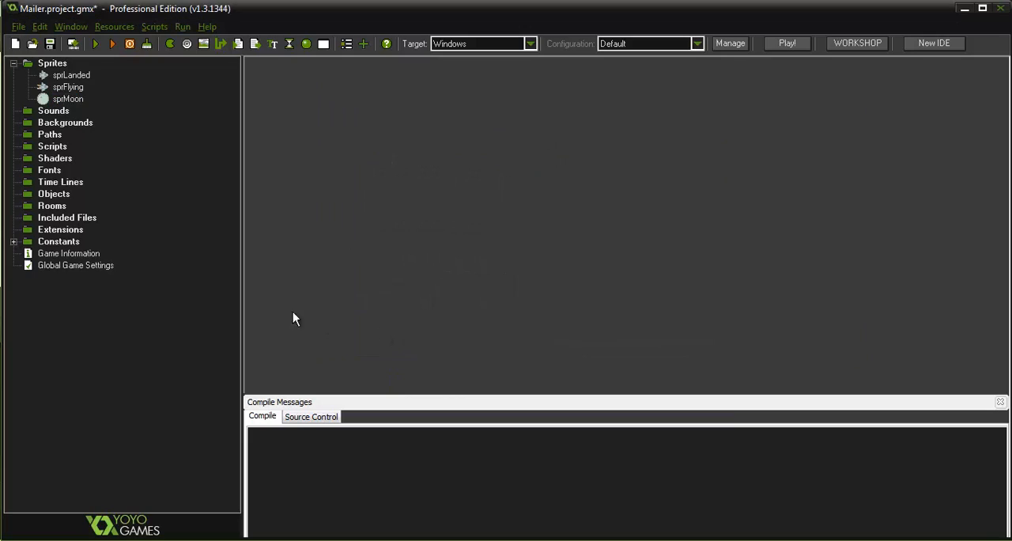
Set the collision mask shape of sprLanded to Precise and confirm the sprite's properties
double_click(77, 78)
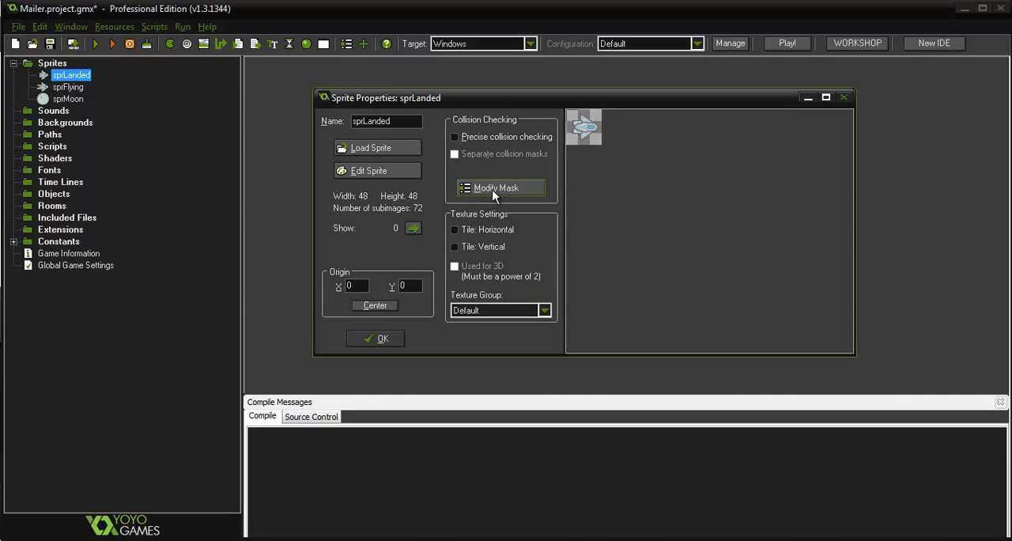
left_click(520, 190)
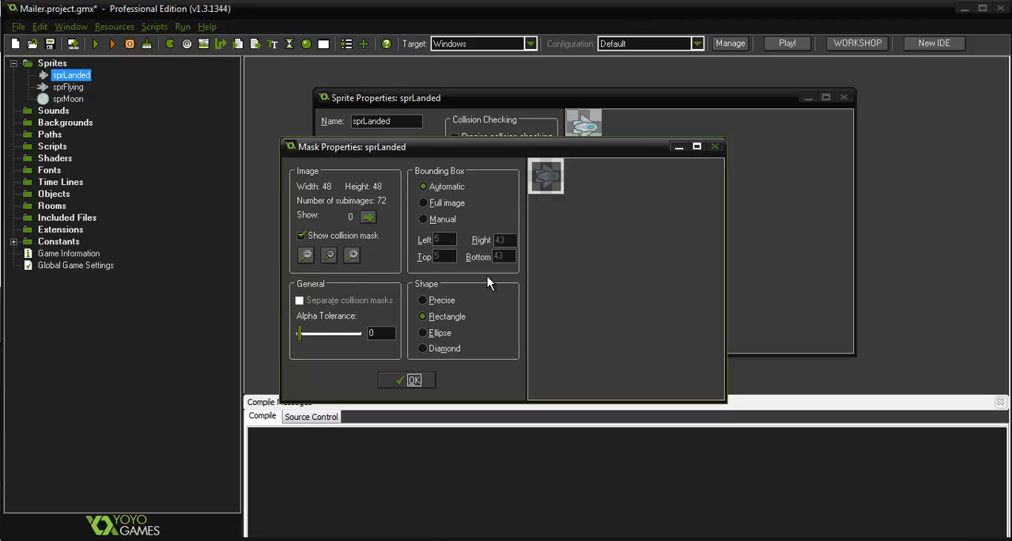
left_click(442, 301)
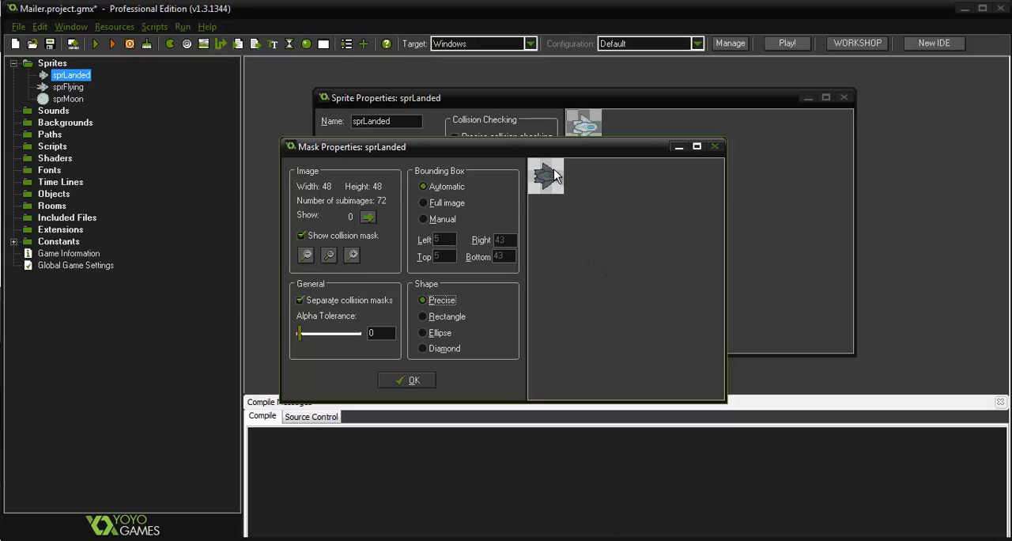
left_click(426, 380)
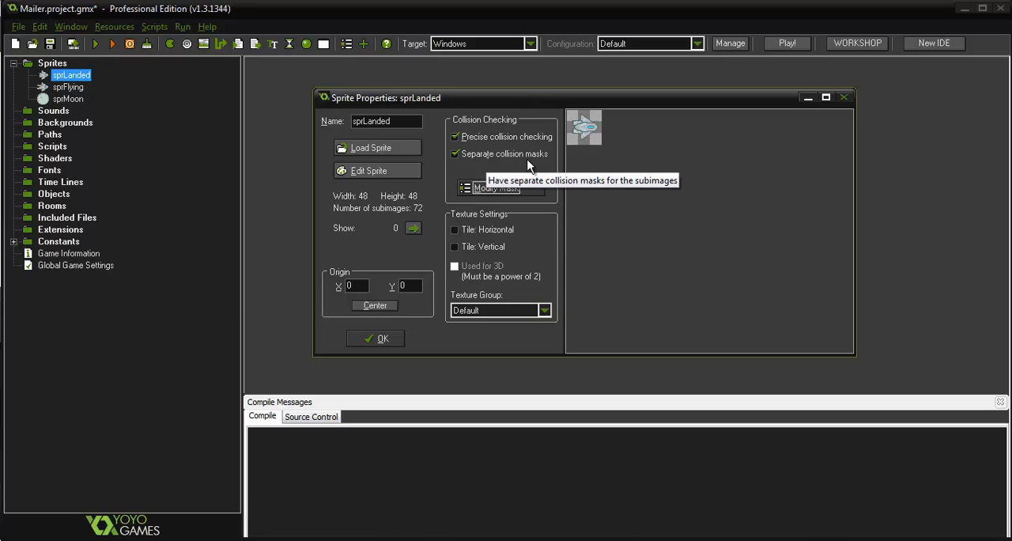
left_click(393, 337)
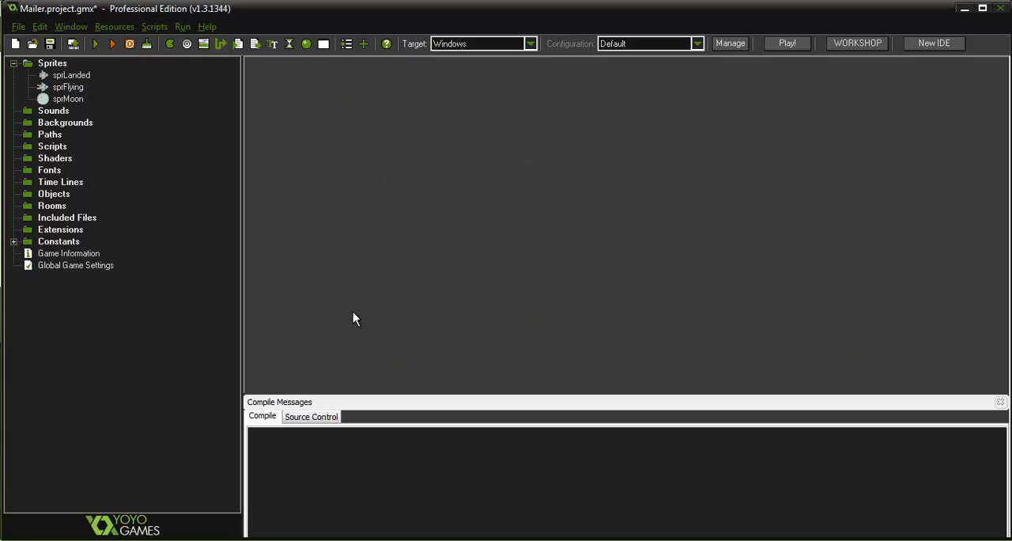
Enable precise collision checking with separate masks for sprFlying, inspect its collision mask and confirm its properties
left_click(67, 87)
double_click(67, 87)
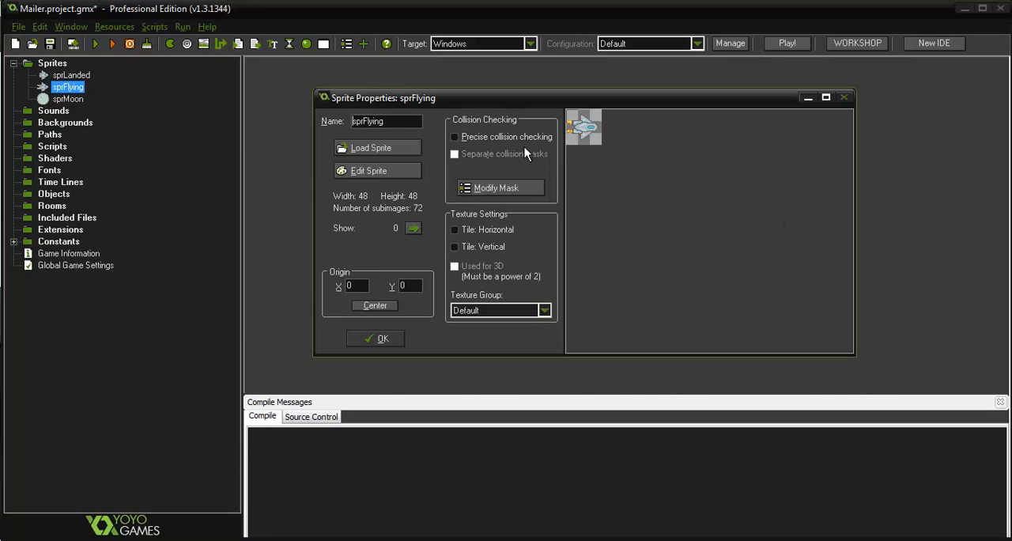
left_click(499, 136)
left_click(542, 153)
left_click(514, 183)
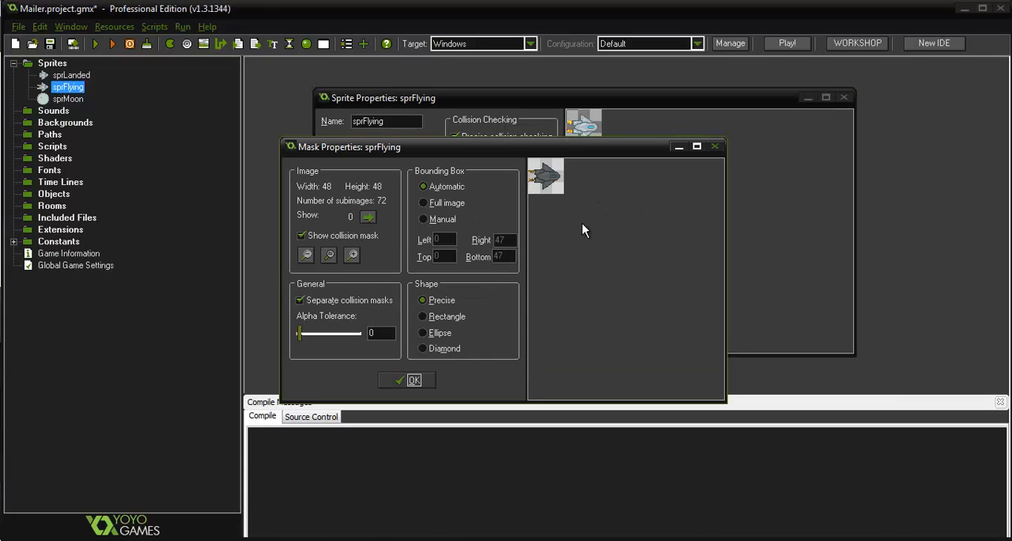
left_click(412, 383)
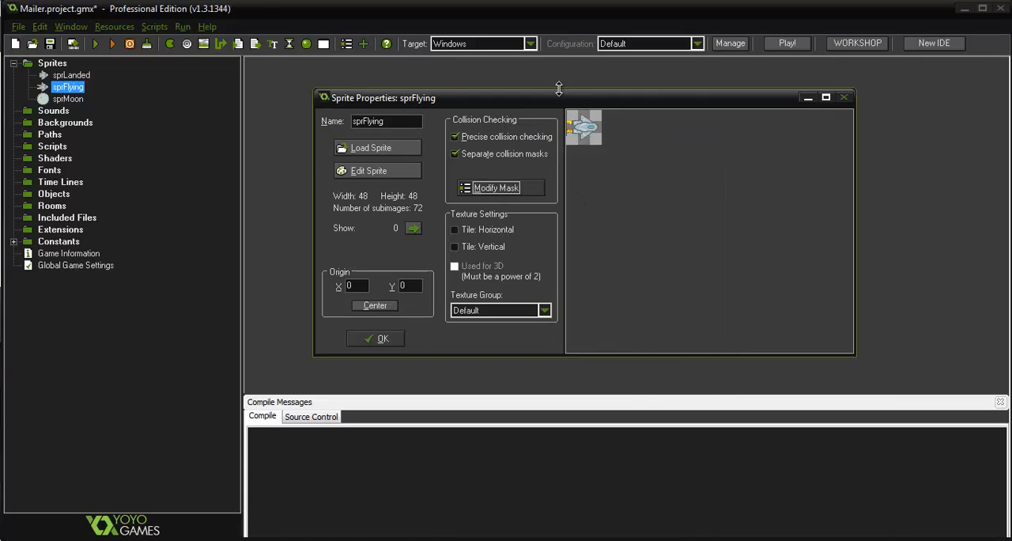
left_click(383, 339)
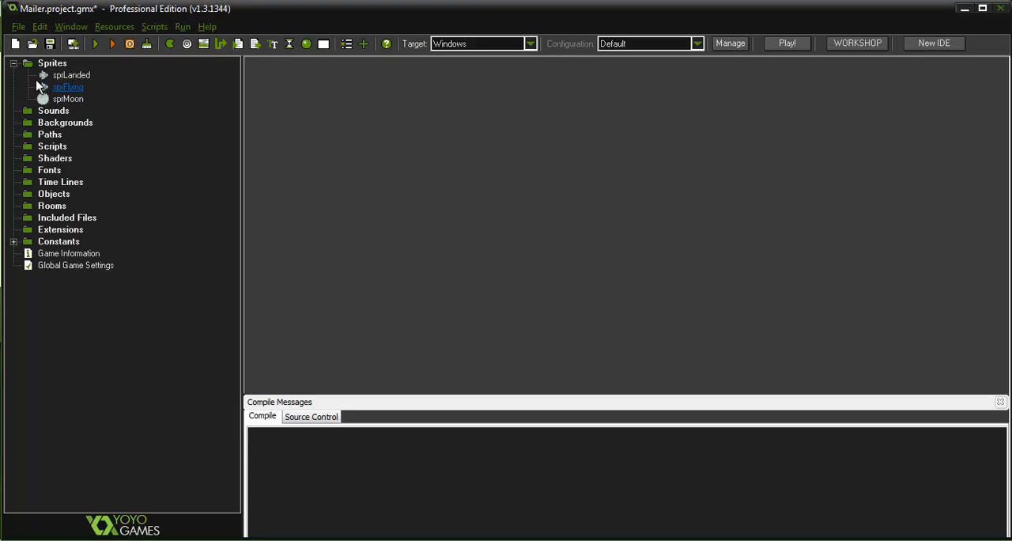
Create a fourth sprite named sprAsteroid and load the asteroid image into it
right_click(47, 63)
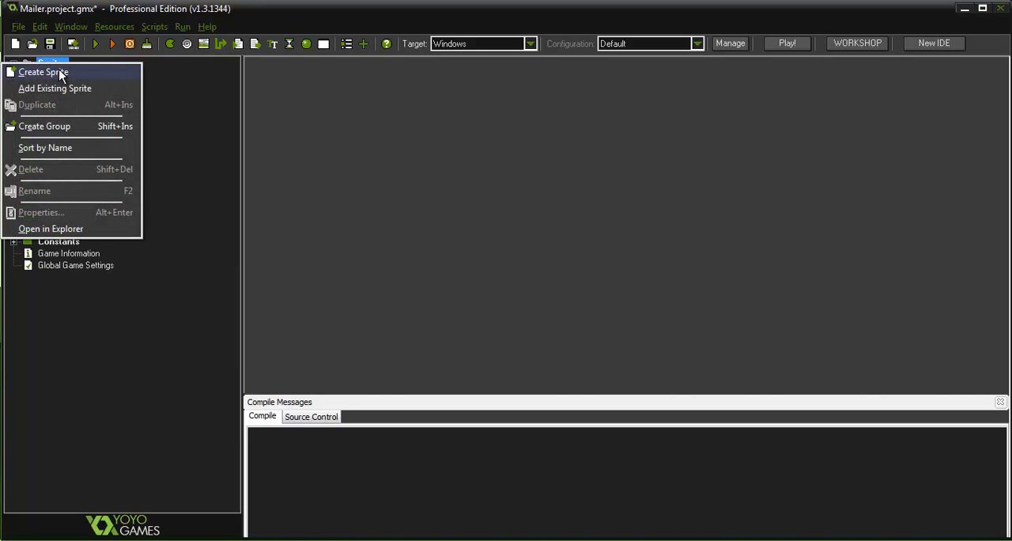
left_click(59, 69)
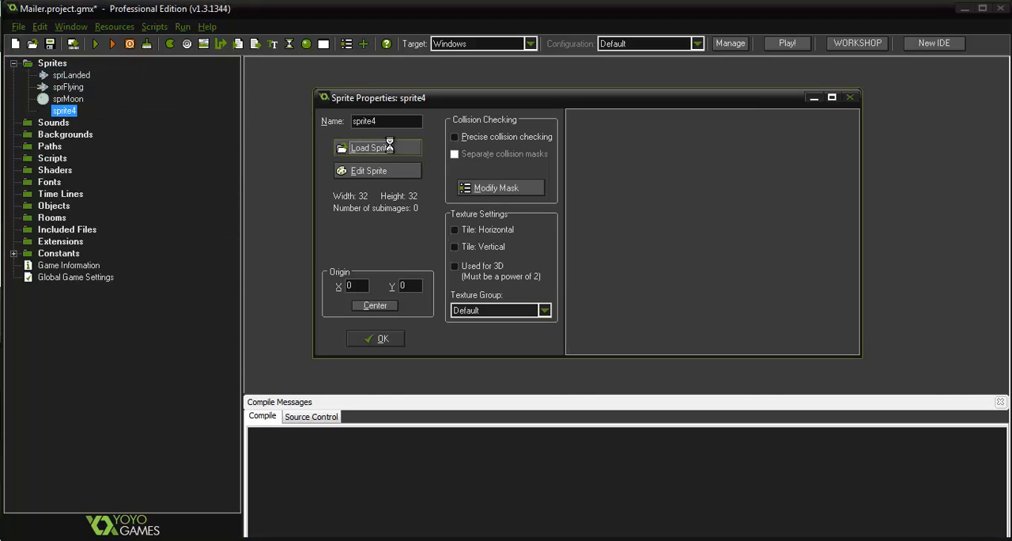
left_click(382, 148)
left_click(385, 220)
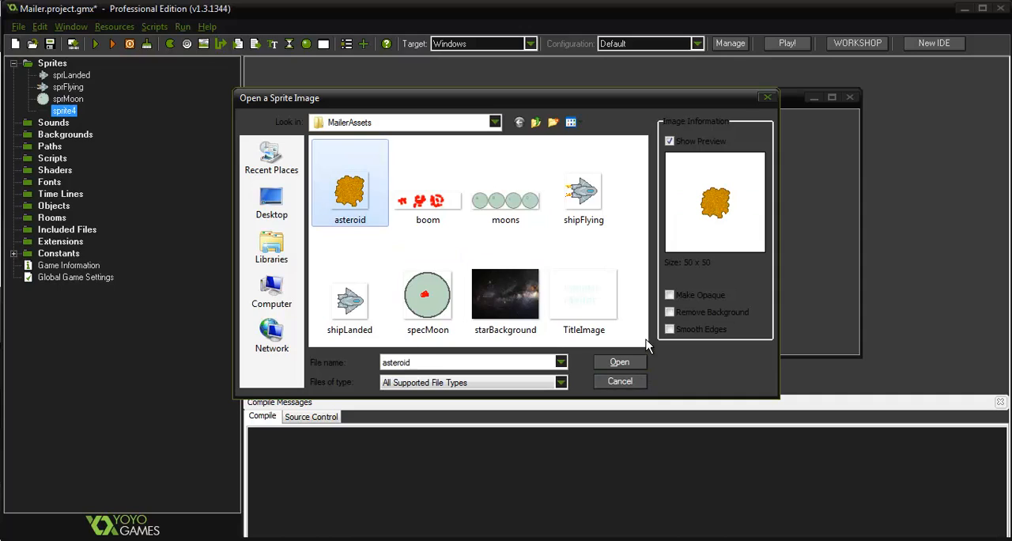
left_click(632, 360)
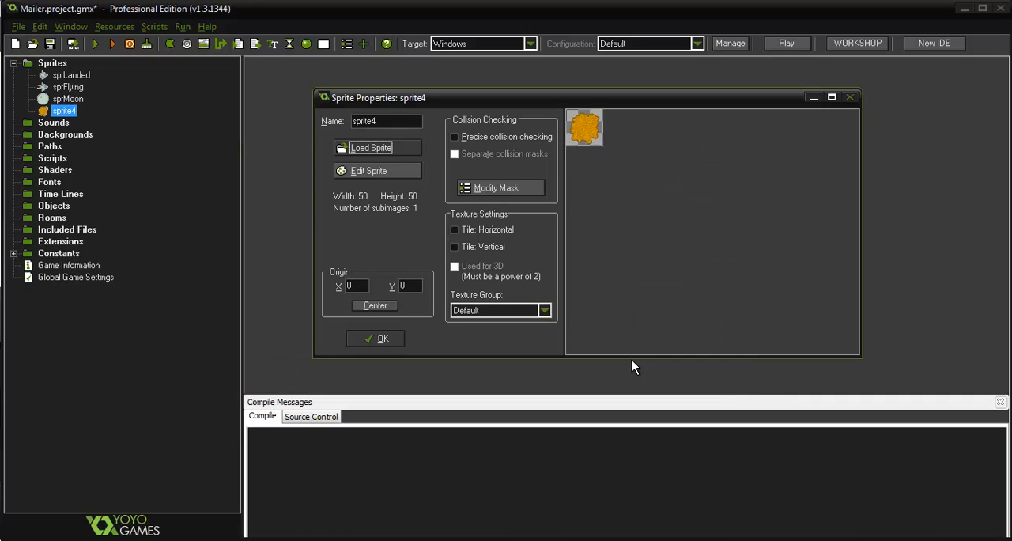
double_click(384, 121)
type("sprAsteroid")
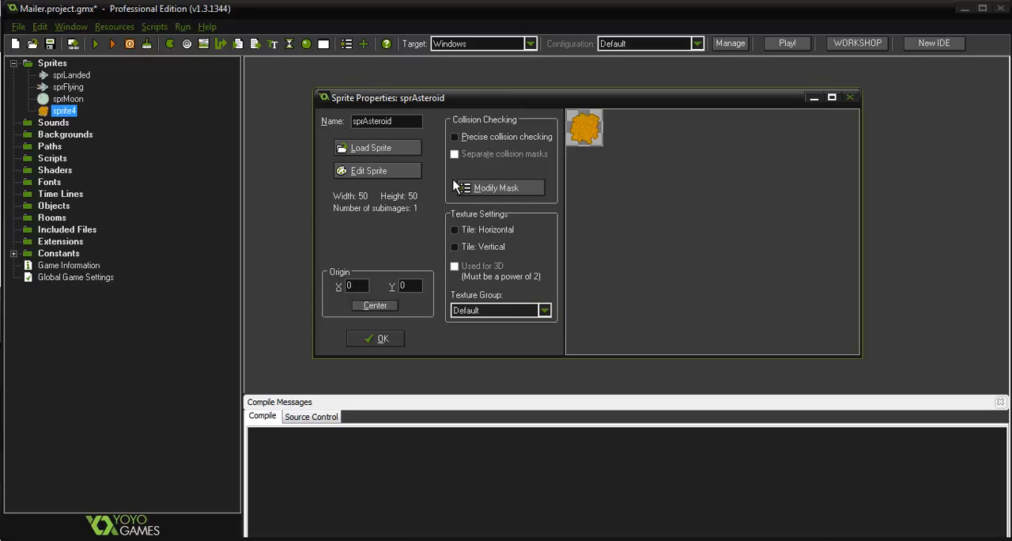
Enable precise collision checking with separate collision masks for sprAsteroid and open its image for editing
left_click(510, 138)
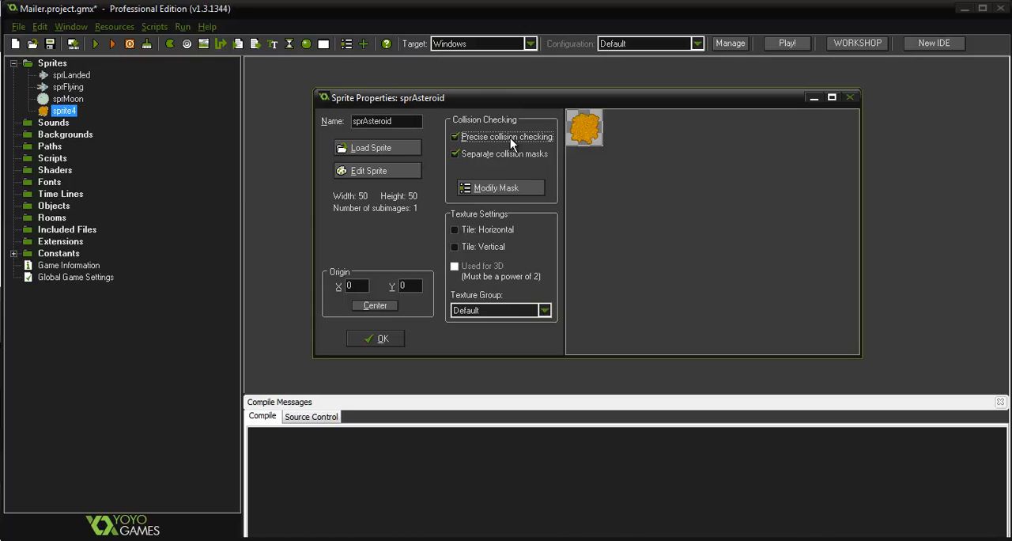
left_click(492, 155)
left_click(390, 166)
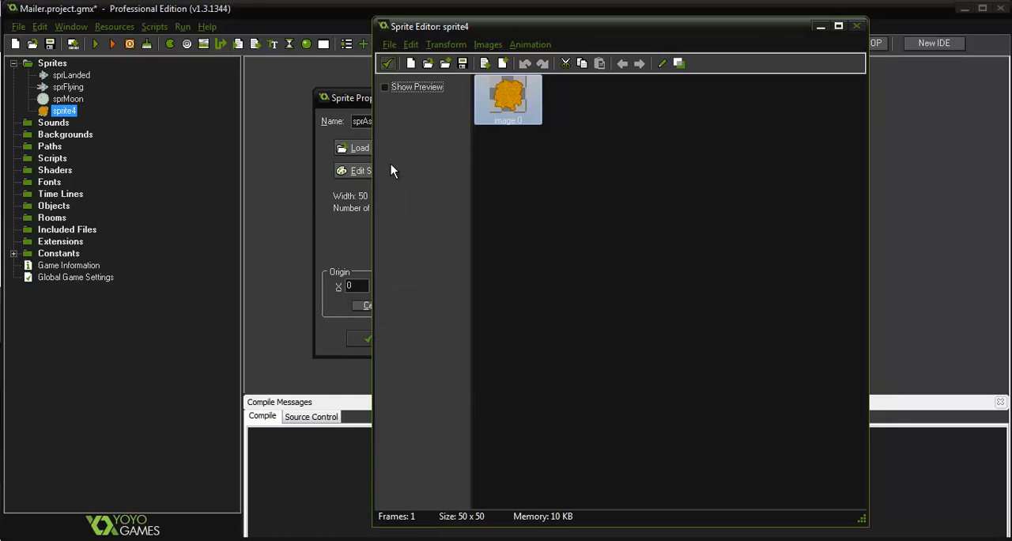
Generate a 72-frame rotation sequence over 360 degrees from the asteroid image and preview the animation
left_click(536, 44)
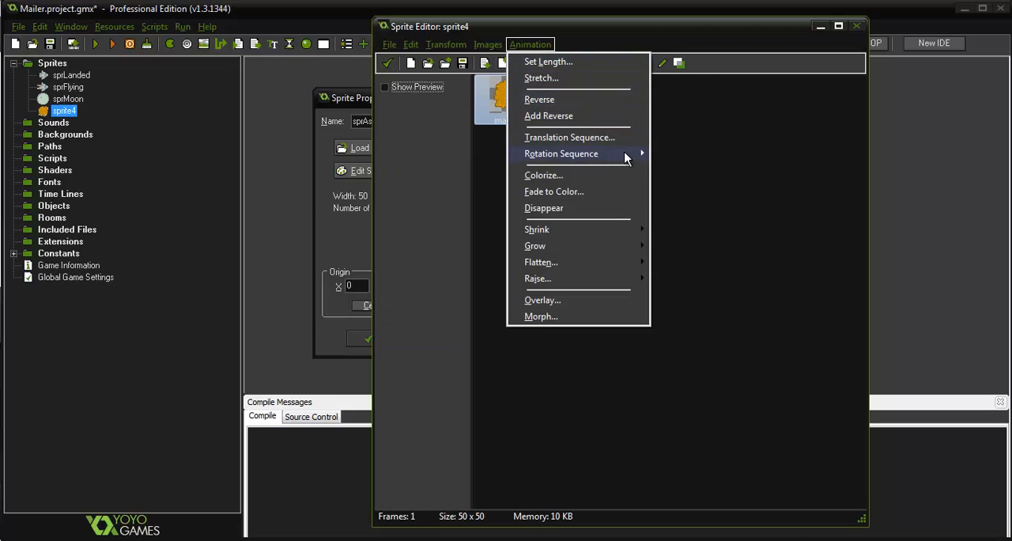
mouse_move(592, 153)
left_click(440, 169)
left_click(423, 157)
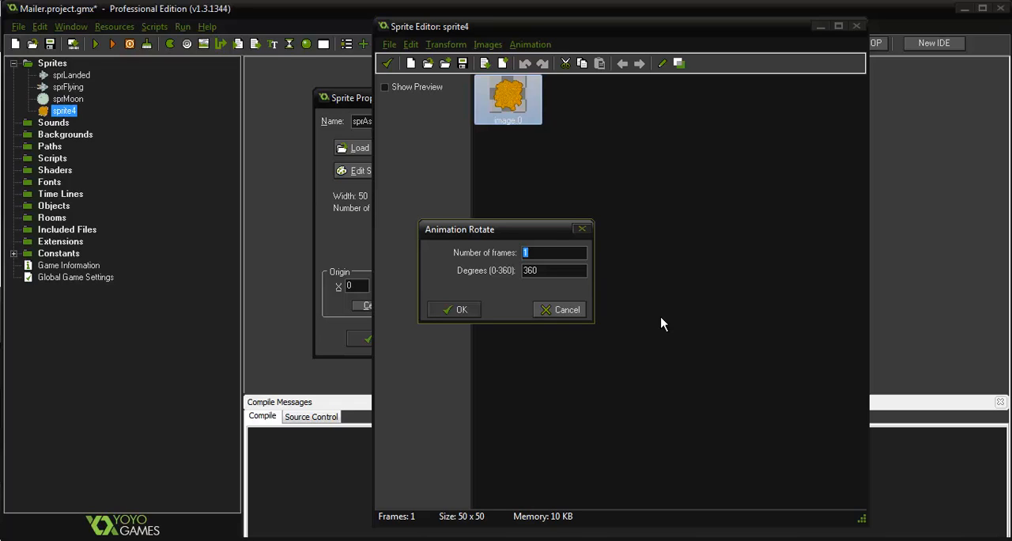
type("72")
left_click(440, 312)
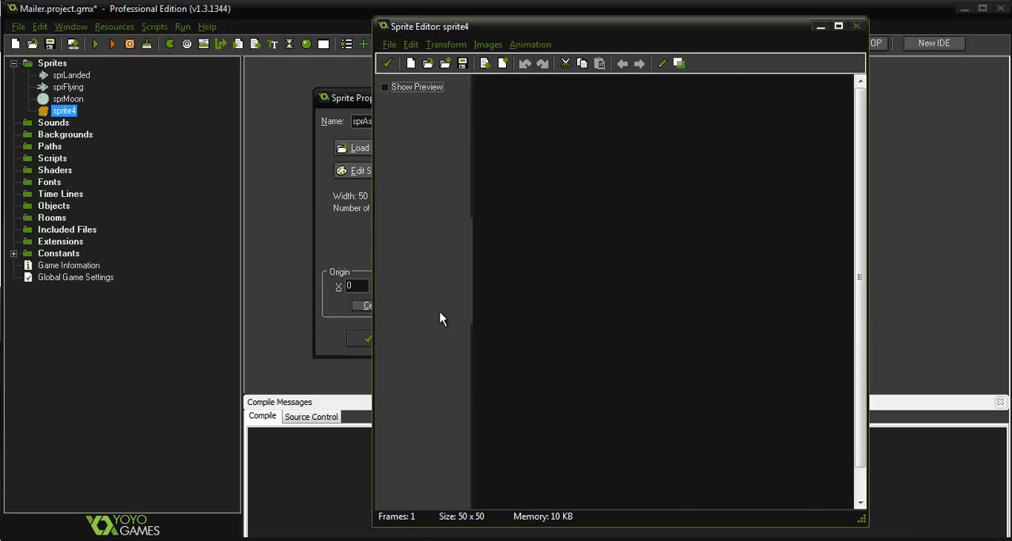
left_click(385, 87)
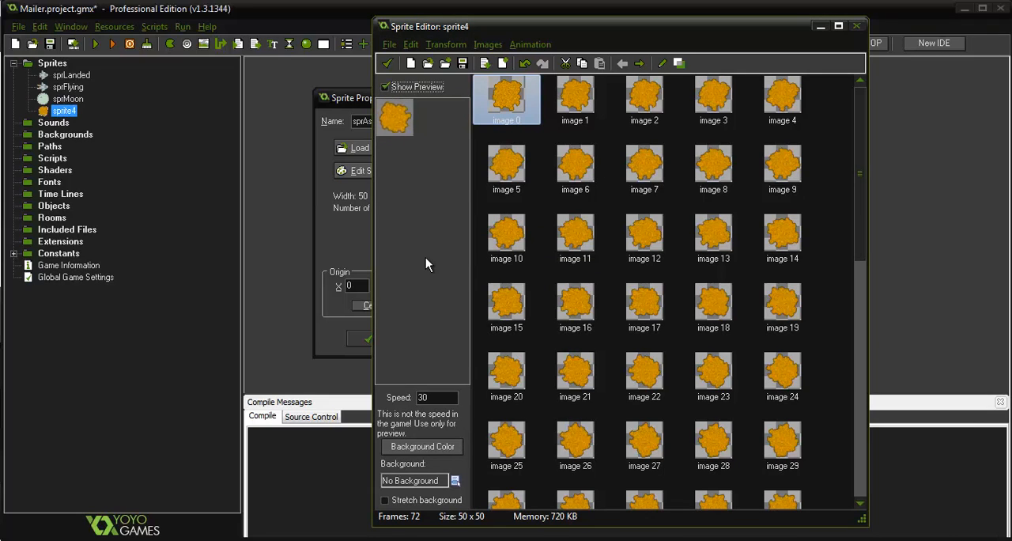
left_click(385, 86)
Apply a counter-clockwise rotation sequence of 200 frames over 360 degrees to the asteroid sprite
left_click(528, 44)
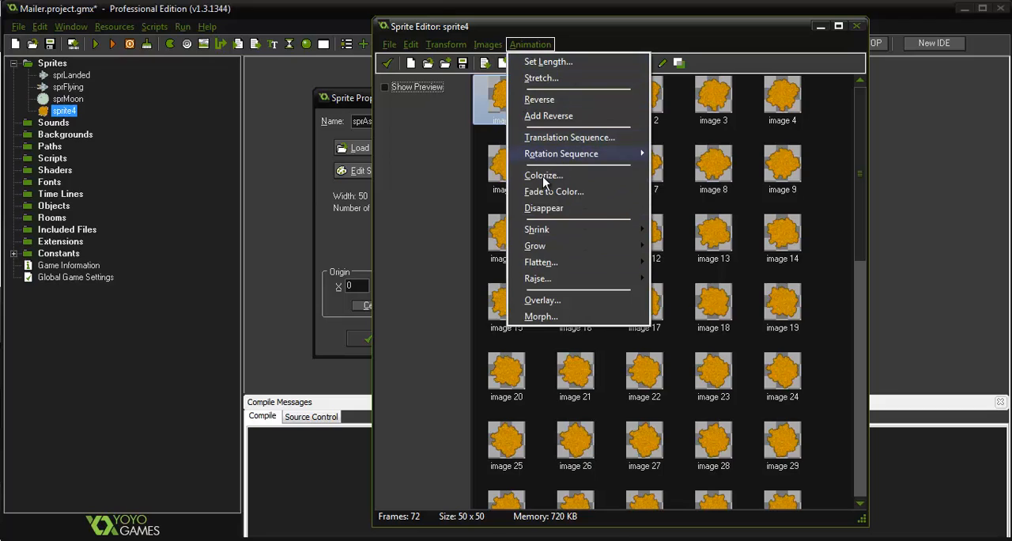
mouse_move(560, 162)
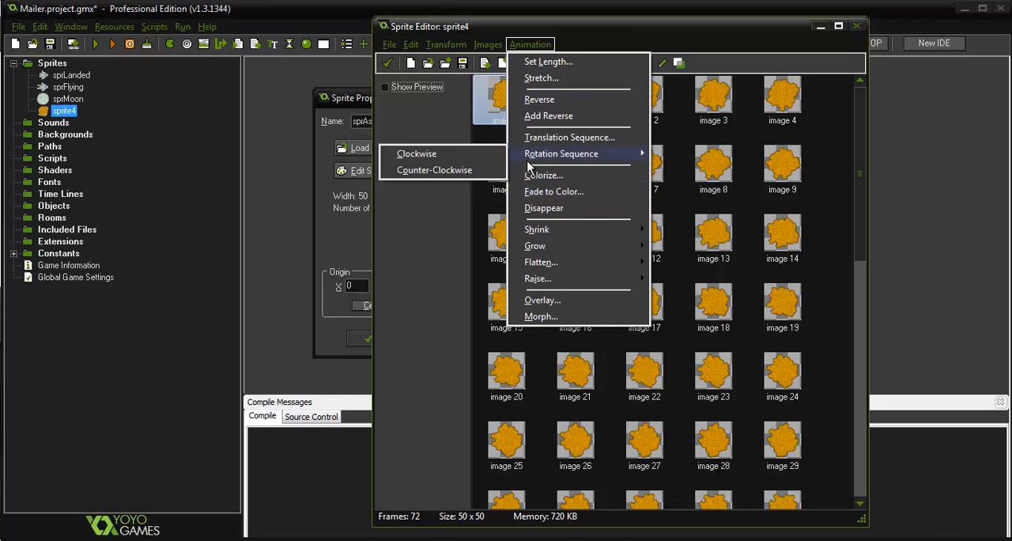
left_click(459, 169)
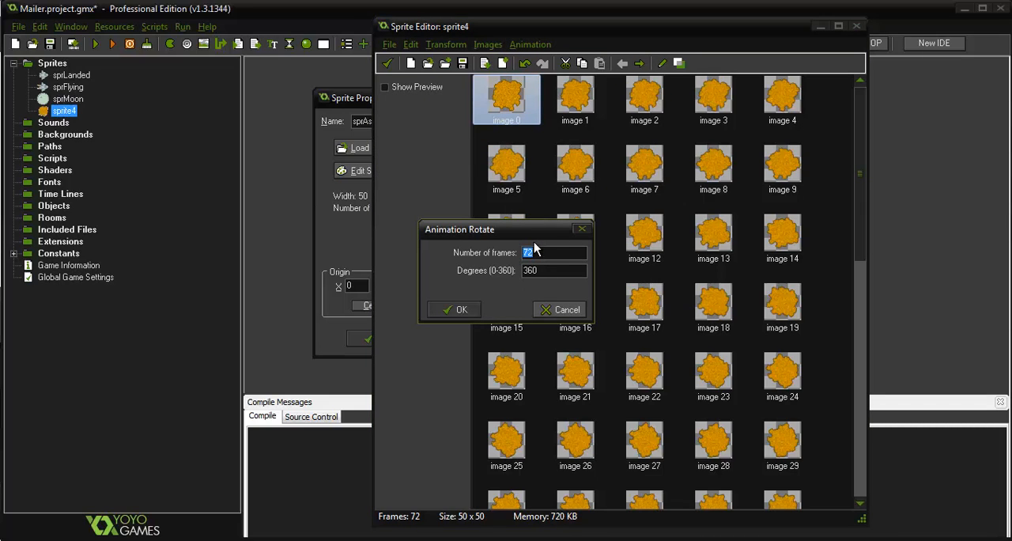
type("200")
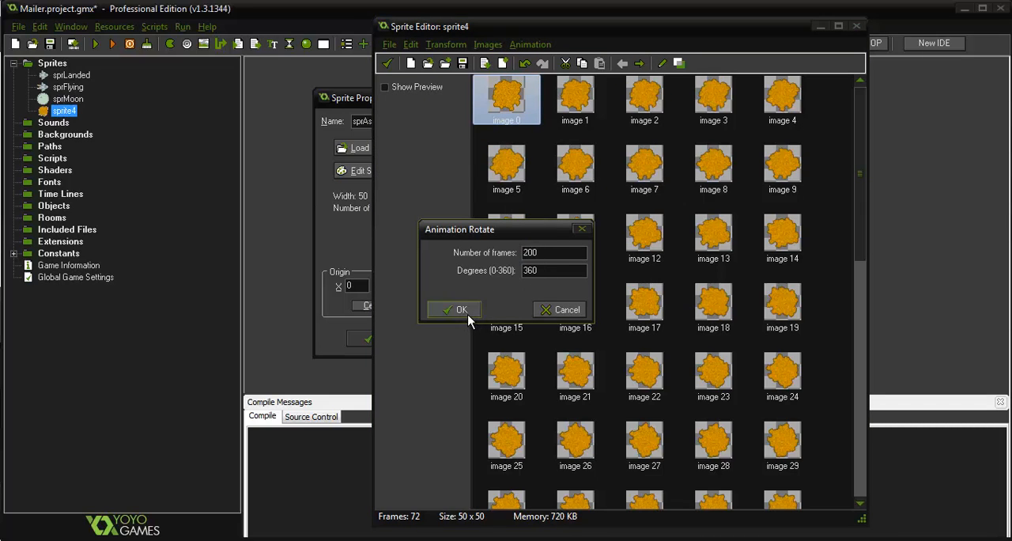
left_click(462, 308)
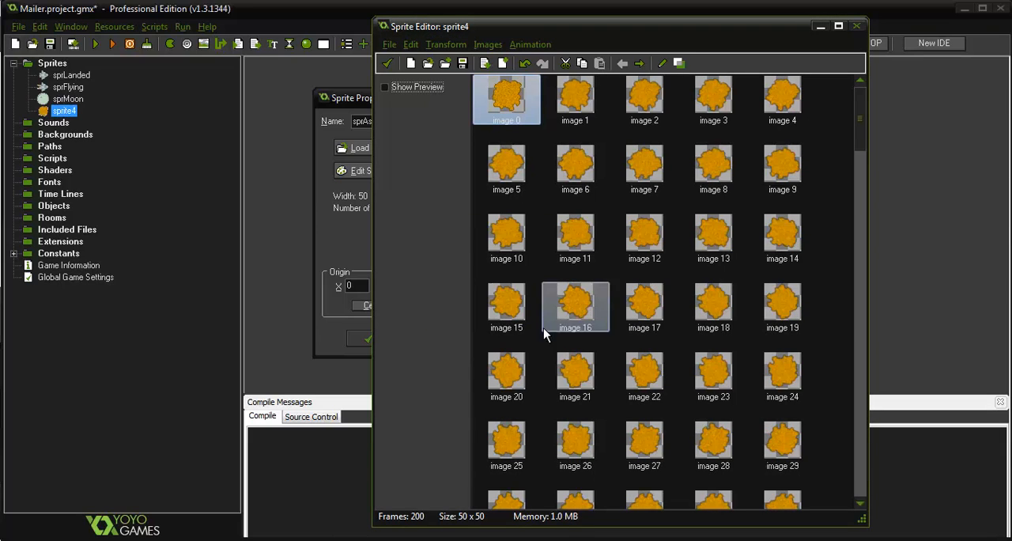
Preview the 200-frame asteroid animation at speeds 15, 1 and 30
left_click(386, 87)
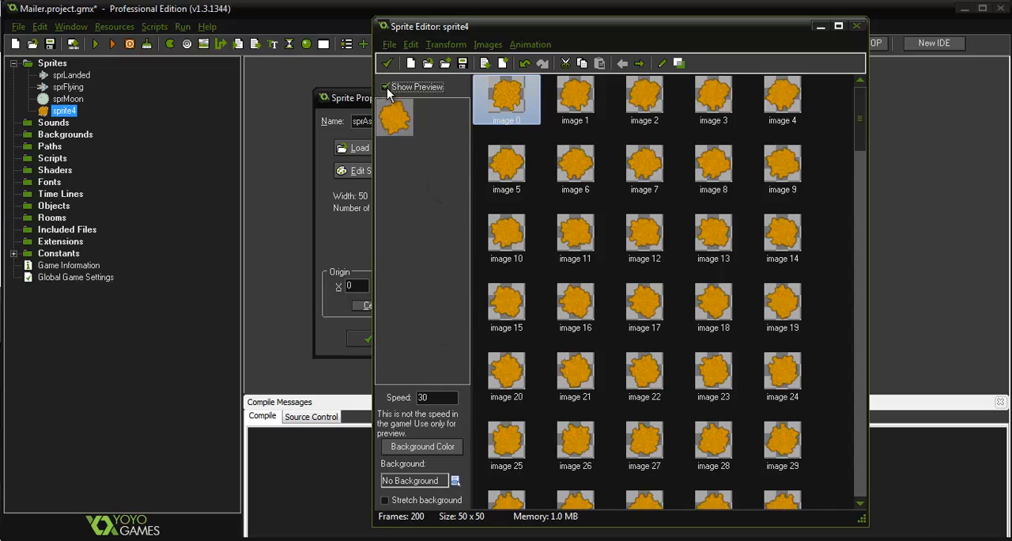
double_click(431, 397)
type("15")
type("1")
type("30")
Apply a counter-clockwise rotation sequence of 72 frames over 360 degrees to the asteroid, accept the edited images and confirm the sprite's properties
left_click(541, 45)
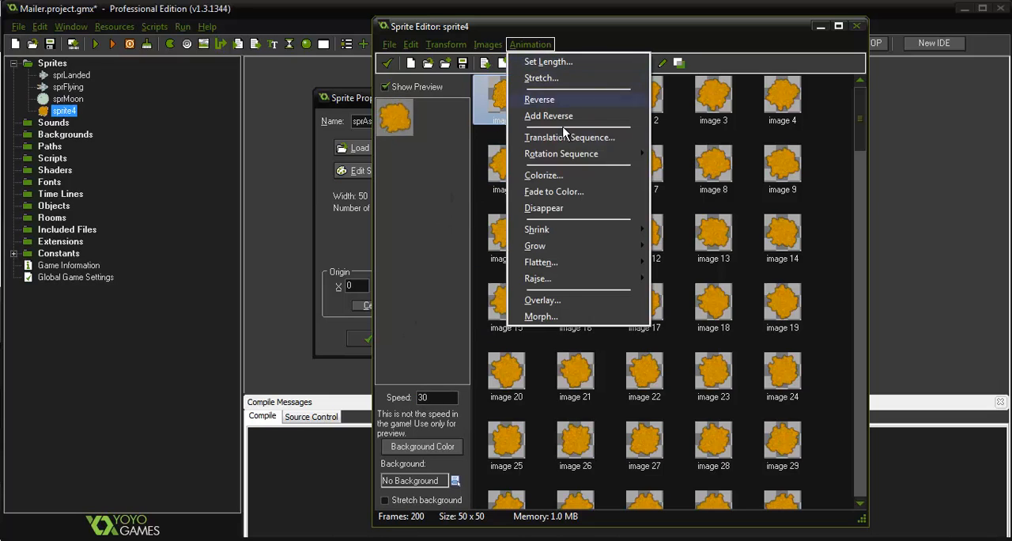
mouse_move(563, 155)
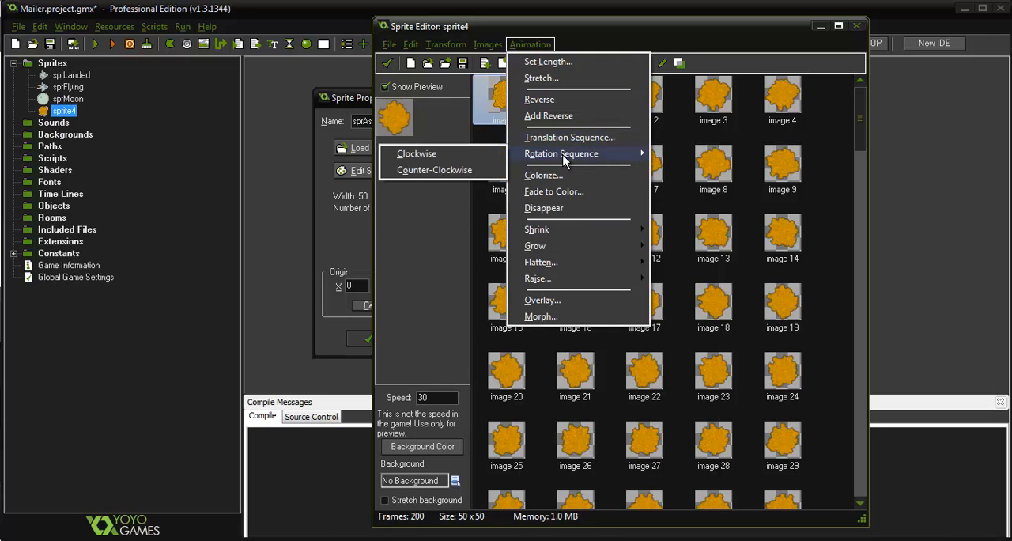
left_click(459, 169)
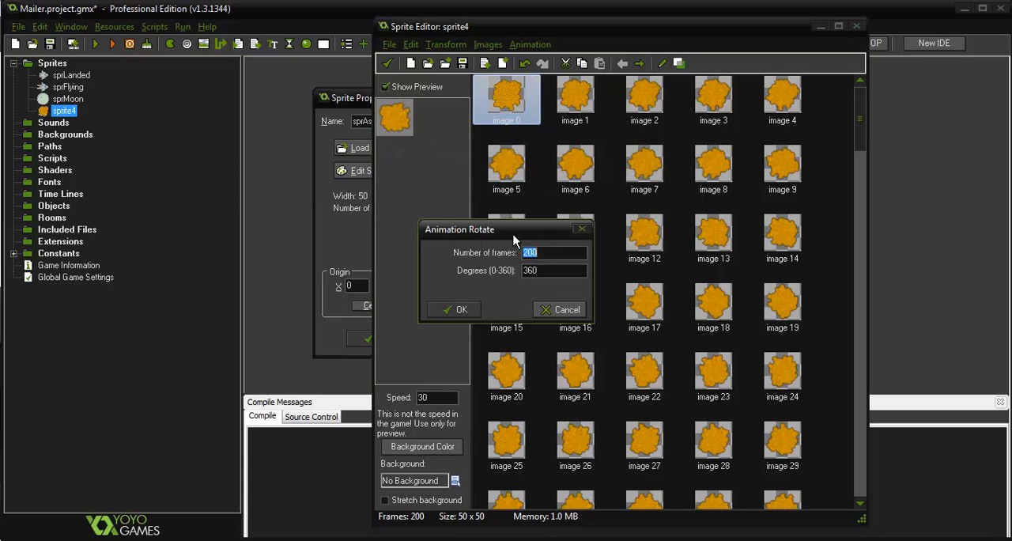
type("72")
left_click(463, 310)
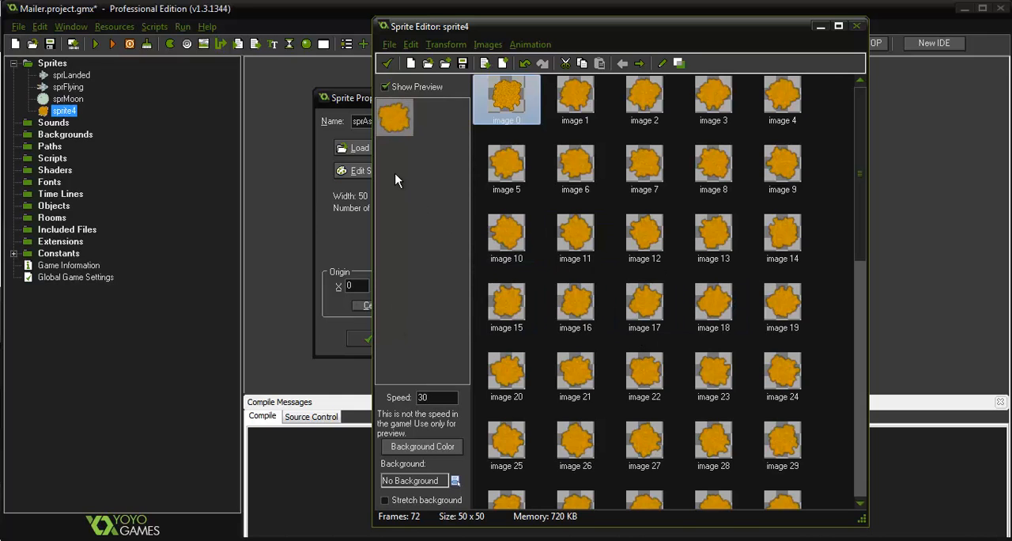
left_click(387, 63)
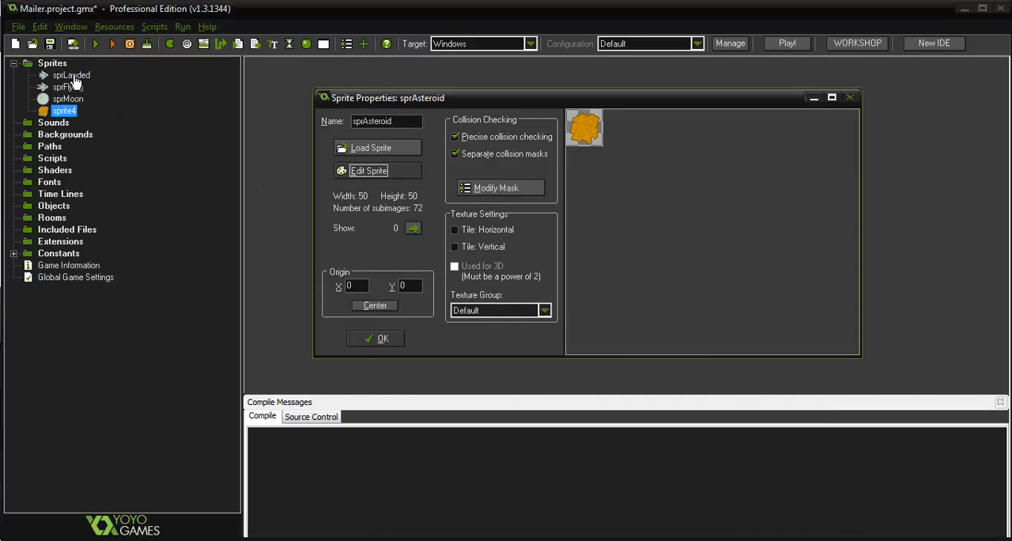
left_click(378, 338)
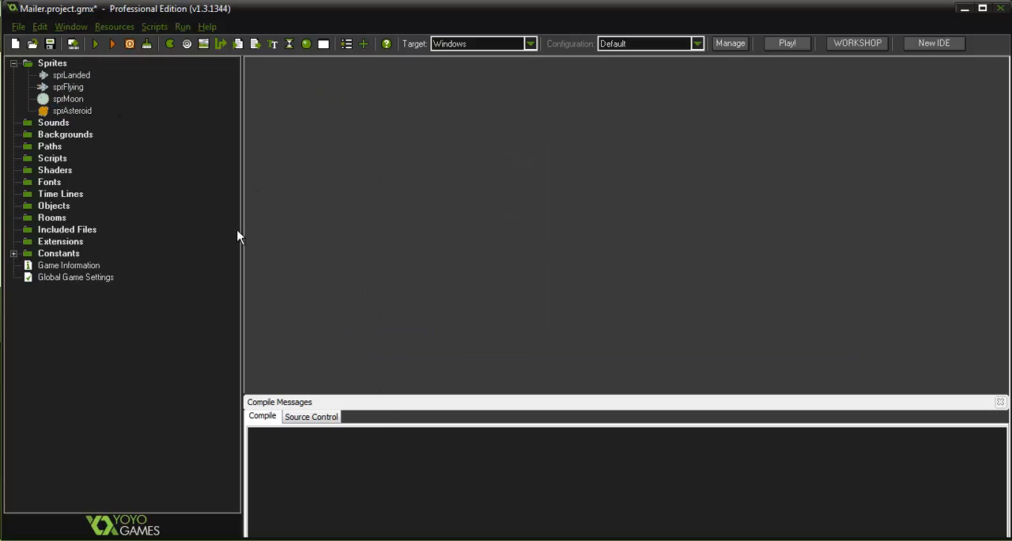
Create a new background and load the starBackground image from the MailerAssets folder on the Desktop into it
right_click(79, 136)
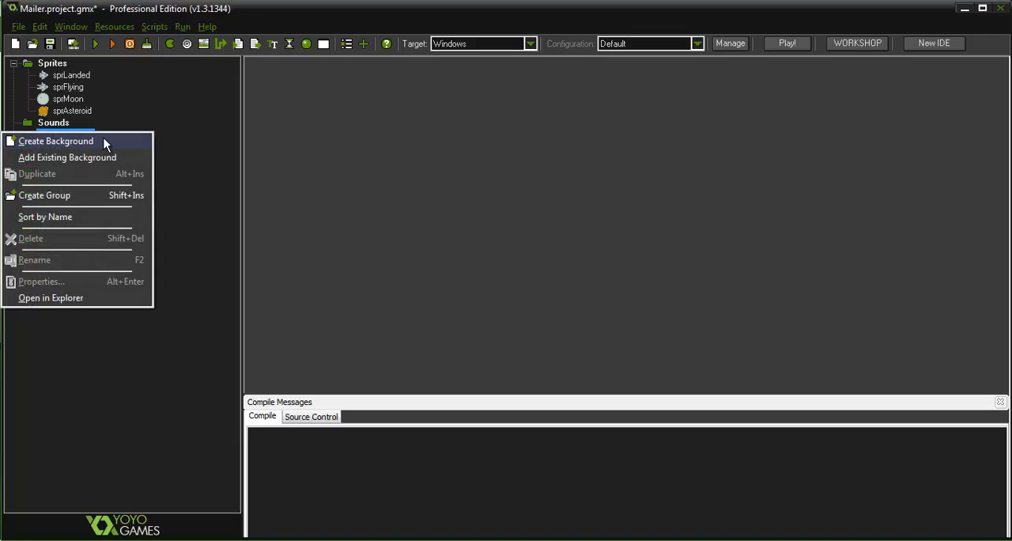
left_click(103, 137)
left_click(150, 156)
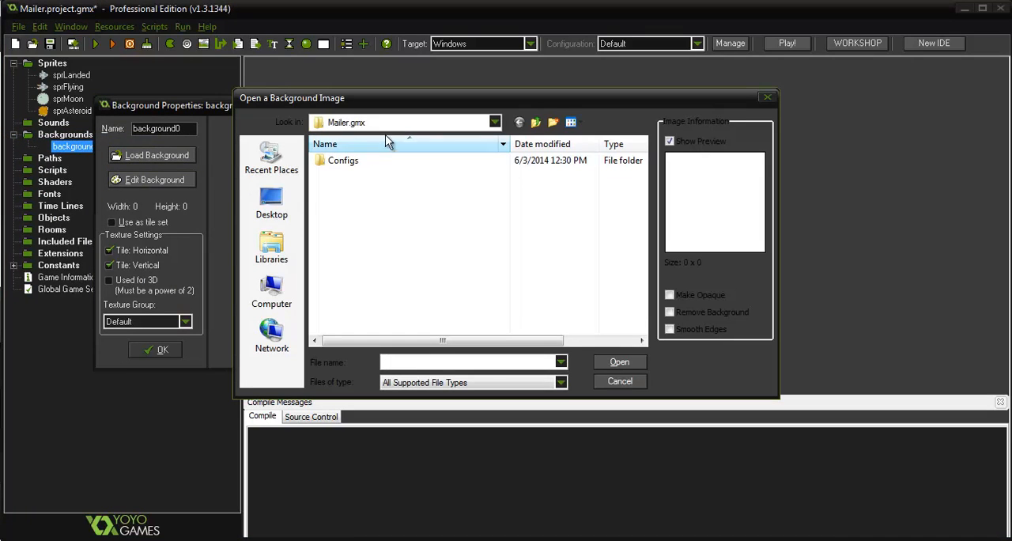
left_click(272, 204)
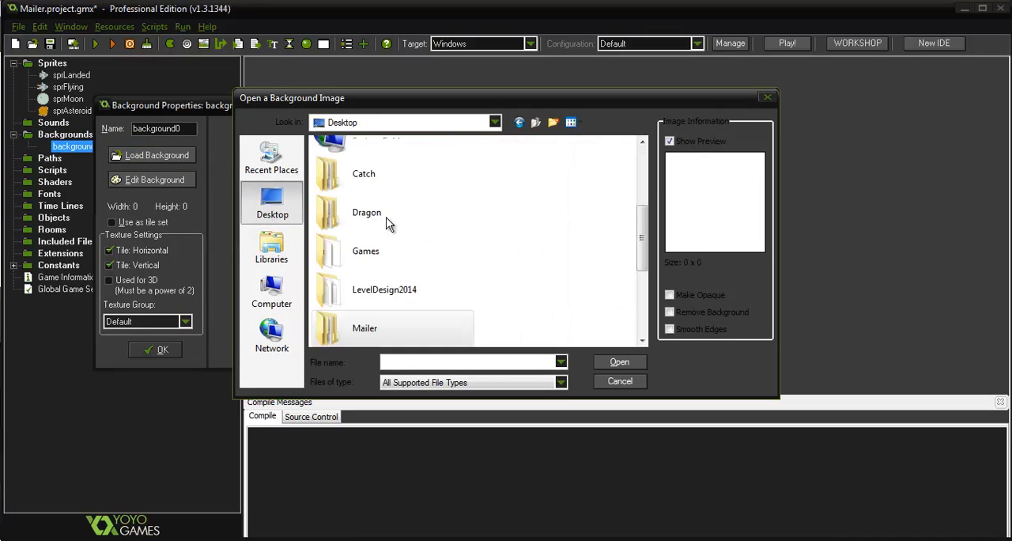
scroll(380, 257, "down", 1)
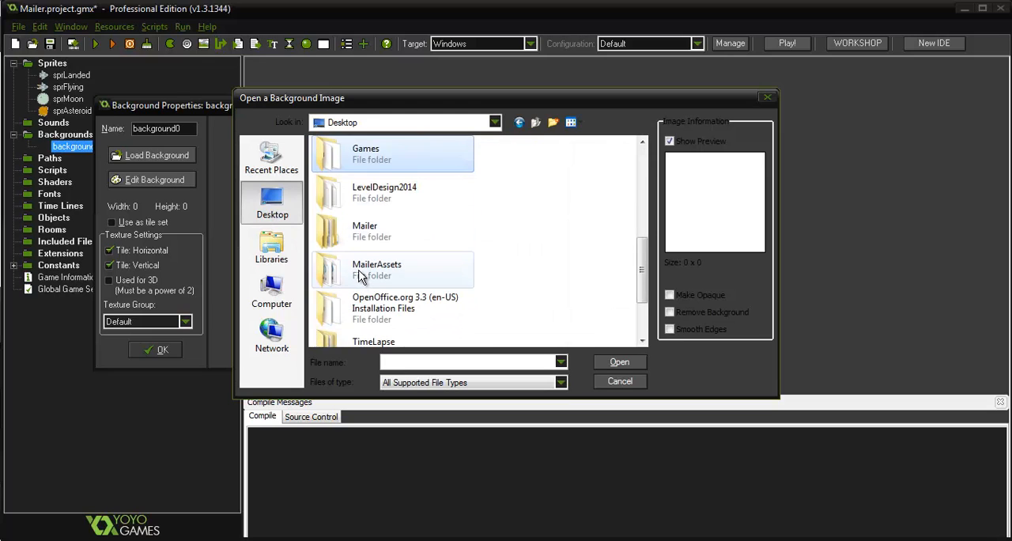
double_click(353, 273)
left_click(505, 297)
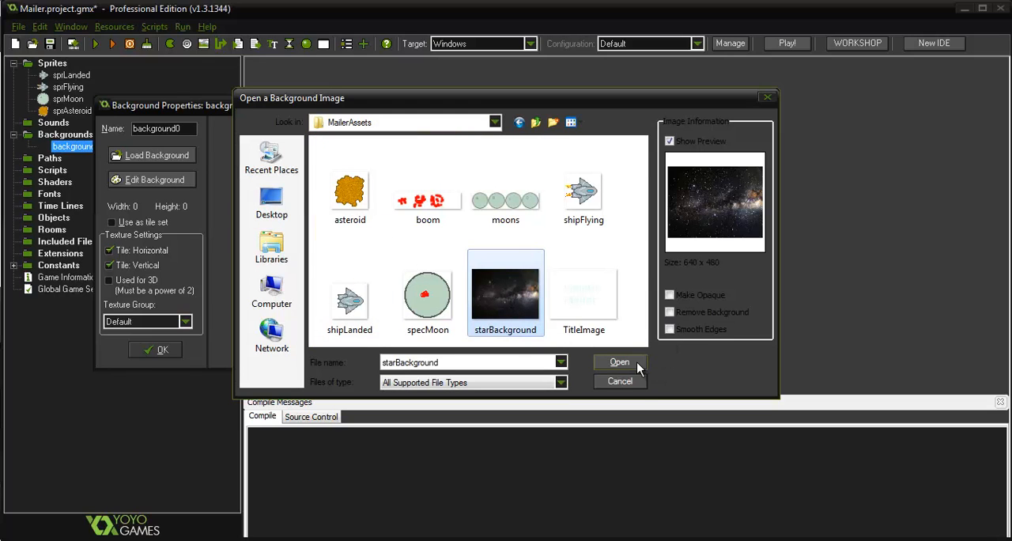
left_click(619, 362)
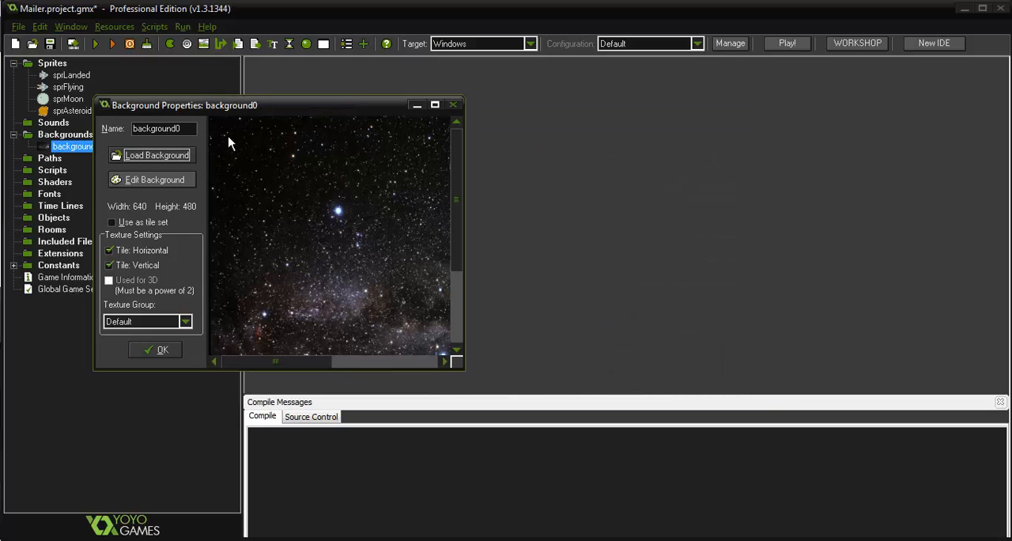
Name the new star background bgStars and confirm its properties
left_click_drag(195, 126, 128, 126)
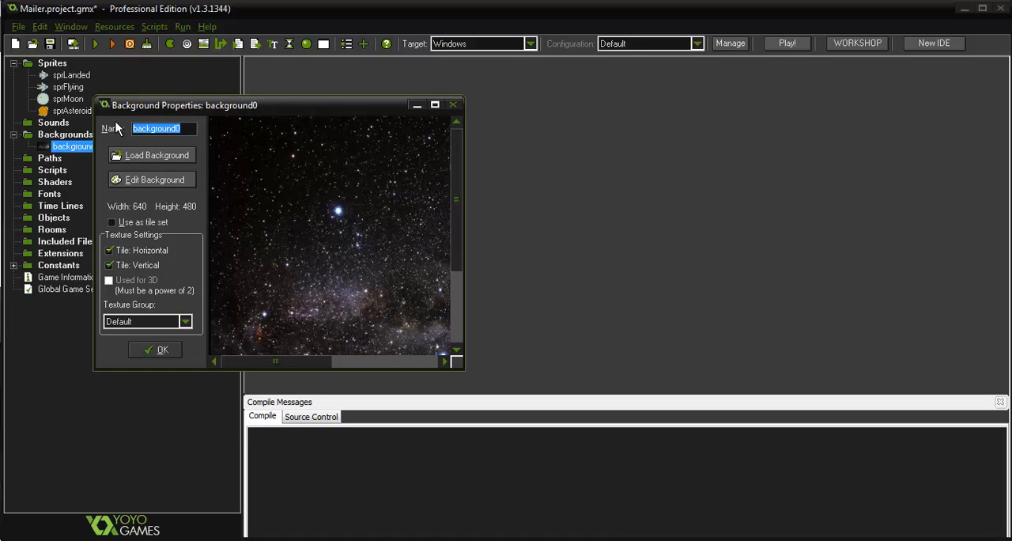
type("bgStars")
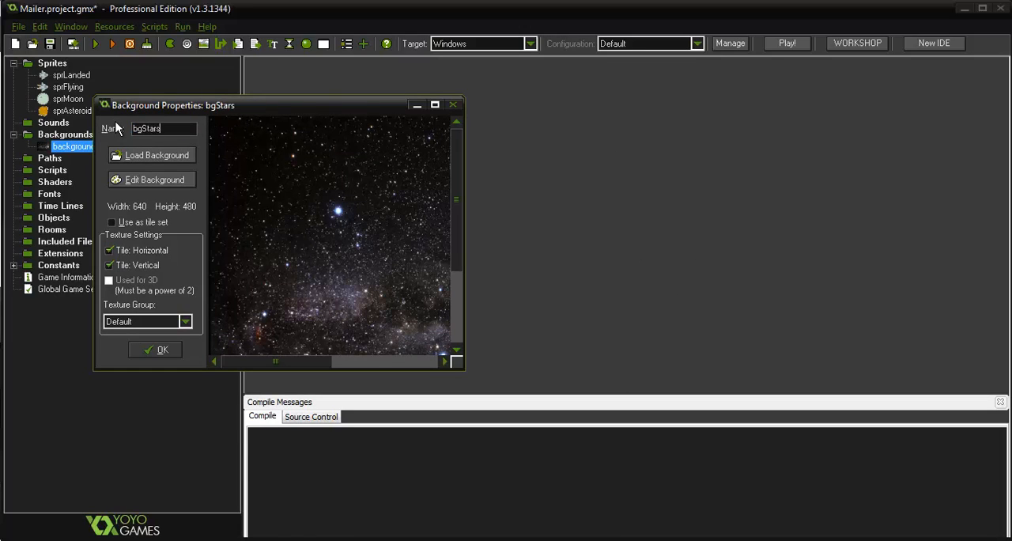
key("Return")
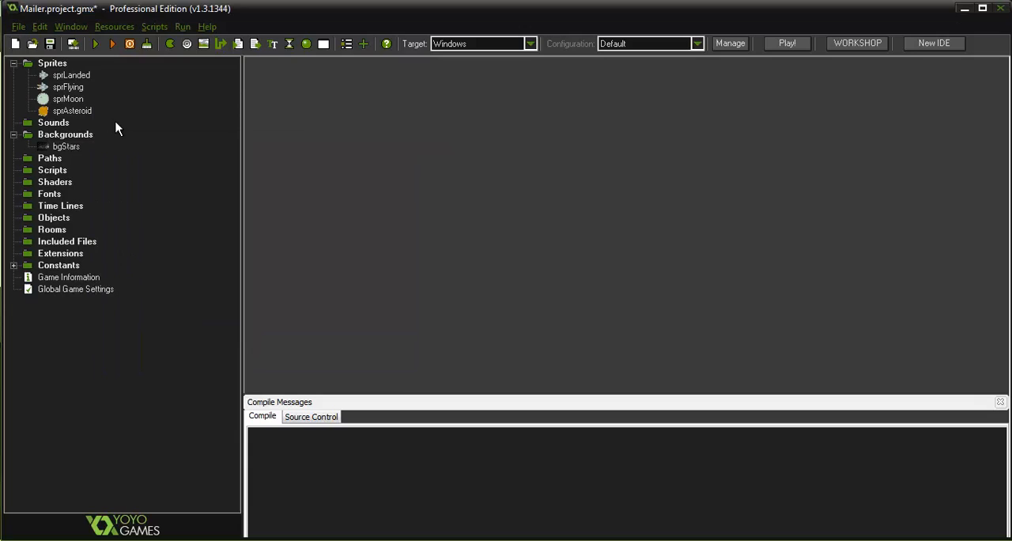